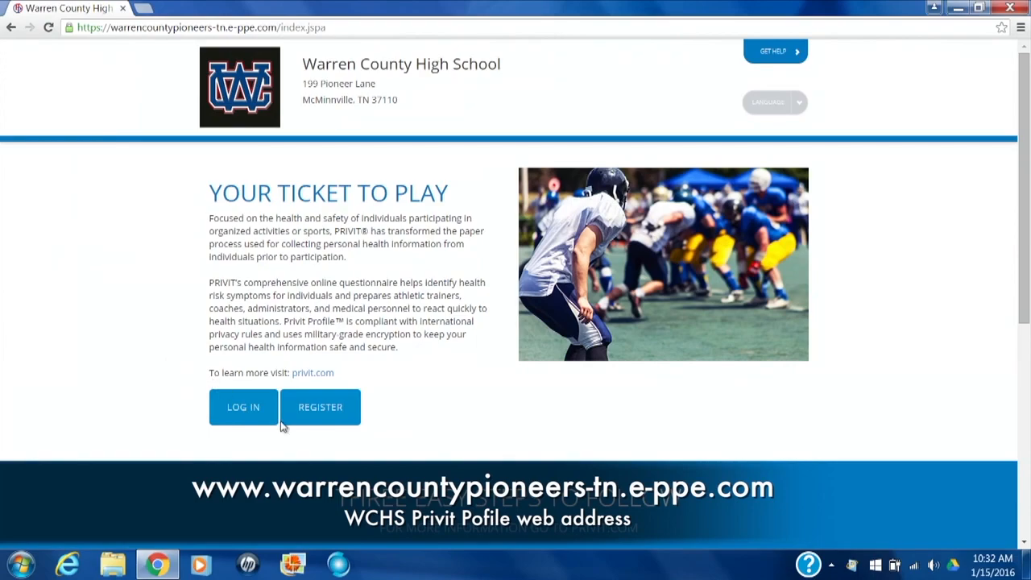
- Open the account registration form and look over the fields required to create an account
{"action": "left_click", "coordinate": [343, 407]}
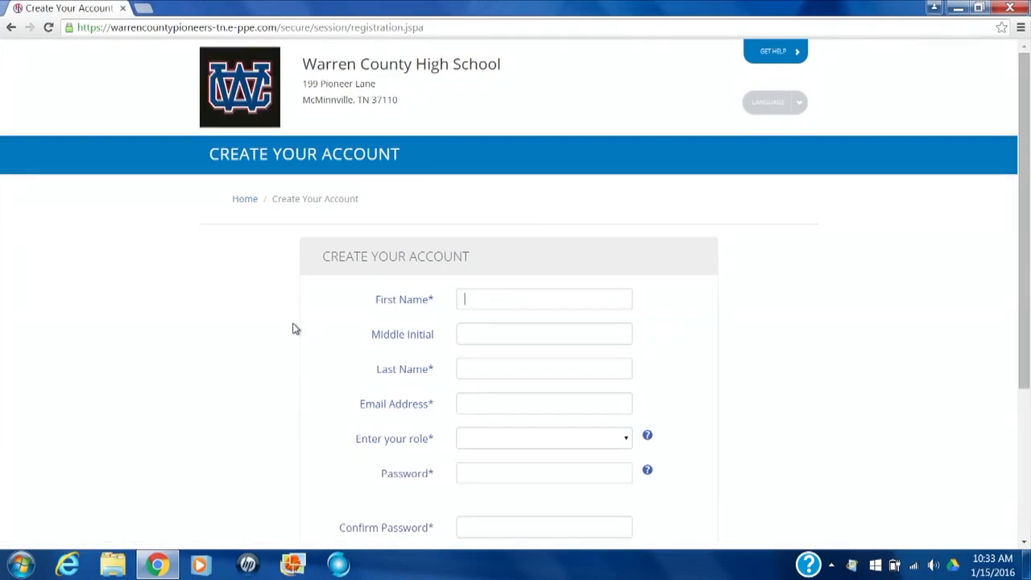
{"action": "scroll", "coordinate": [294, 328], "scroll_direction": "down", "scroll_amount": 2}
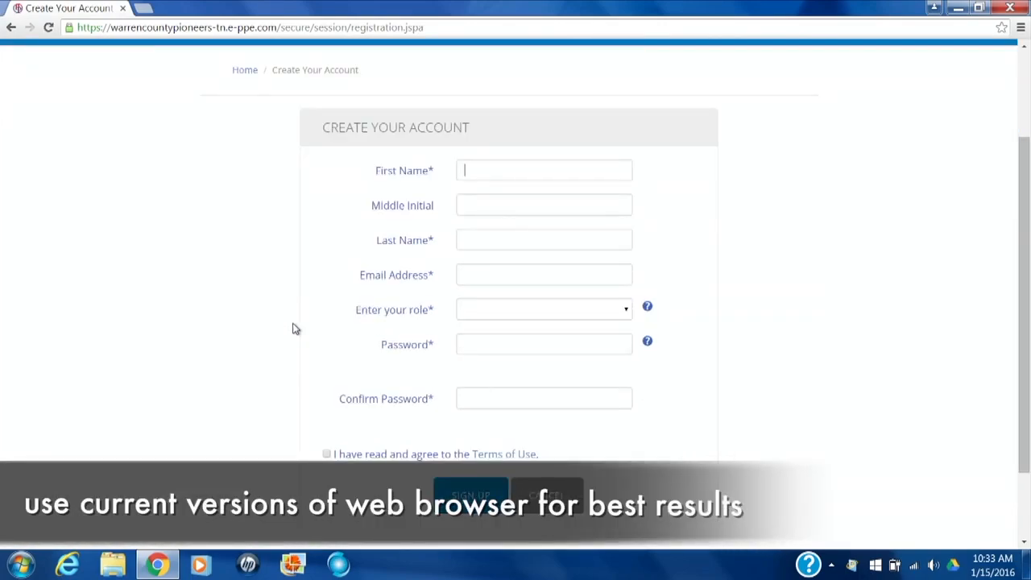
{"action": "scroll", "coordinate": [282, 335], "scroll_direction": "up", "scroll_amount": 2}
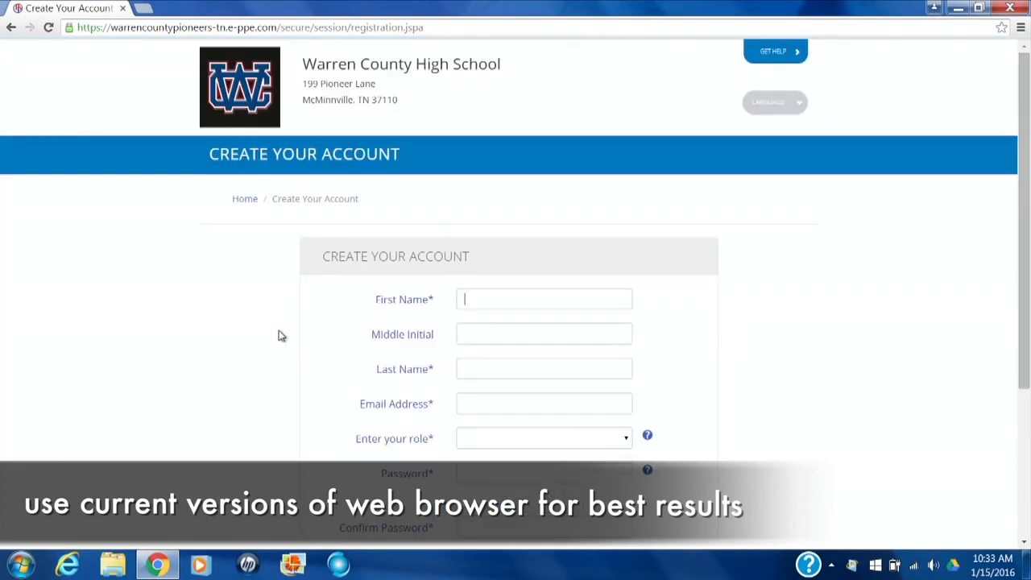
- Return to the home page and log in with the account's e-mail address and password, declining to save the password in the browser
{"action": "left_click", "coordinate": [243, 200]}
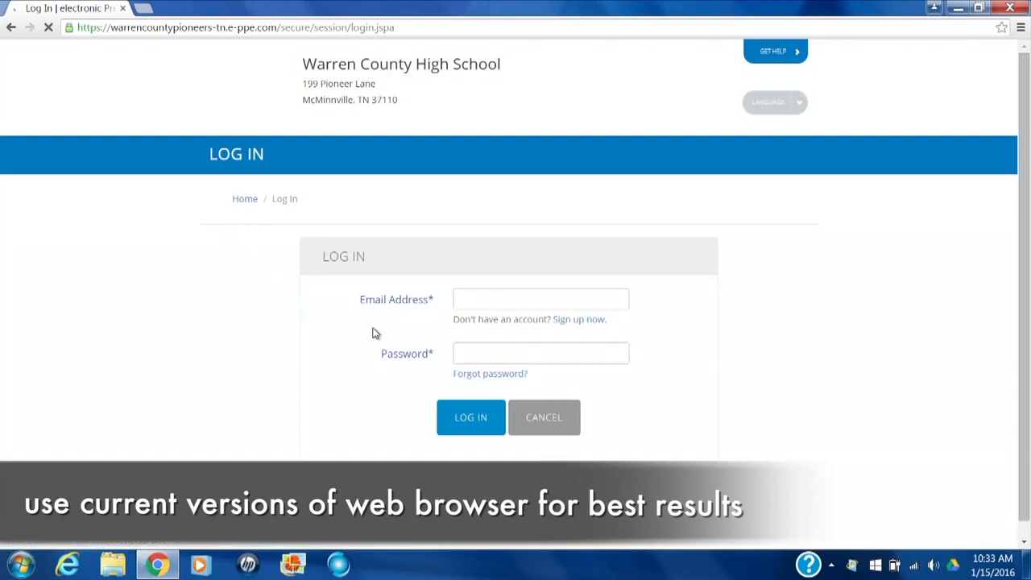
{"action": "left_click", "coordinate": [481, 300]}
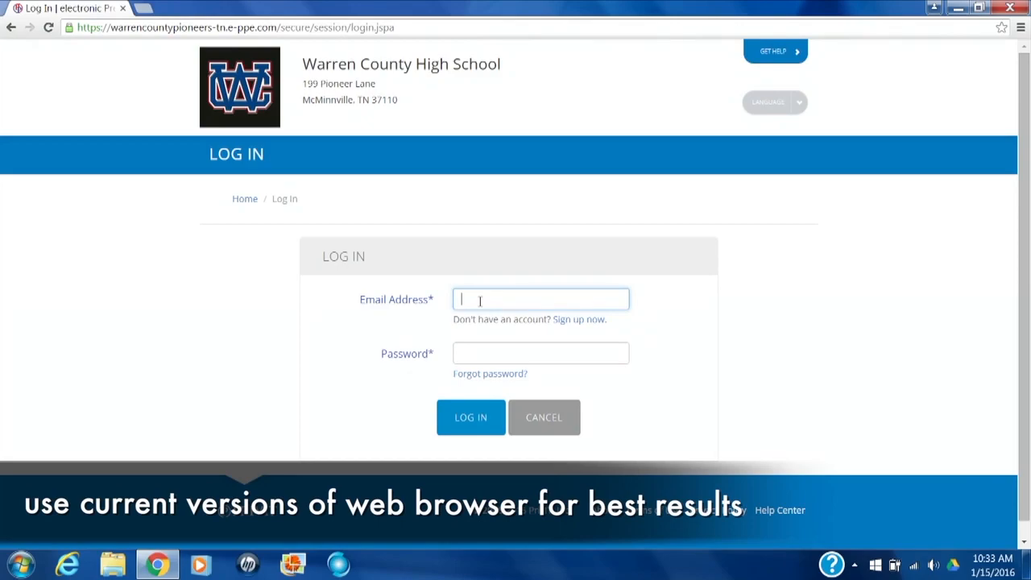
{"action": "type", "text": "johndoe"}
{"action": "key", "text": "Tab"}
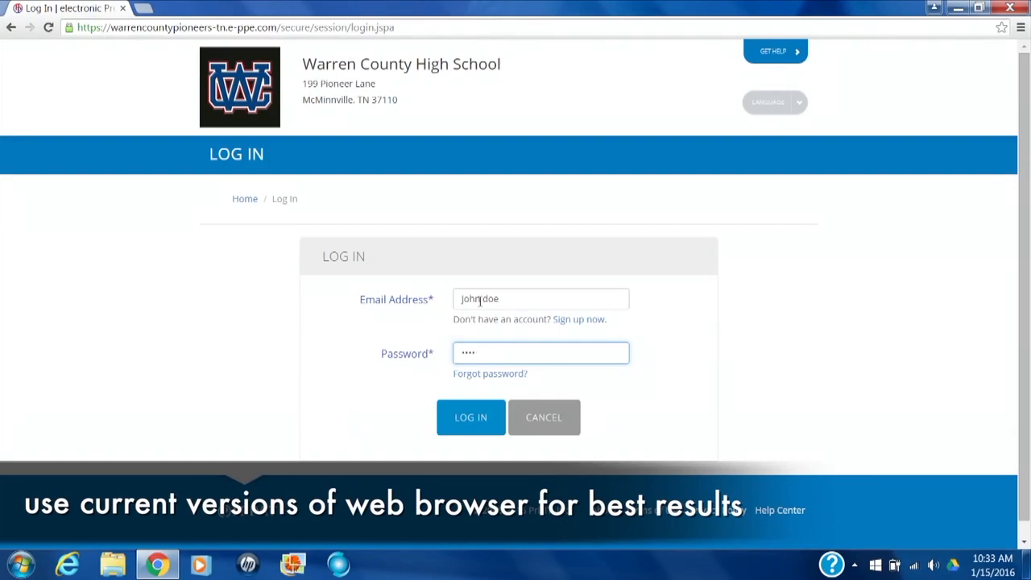
{"action": "key", "text": "Return"}
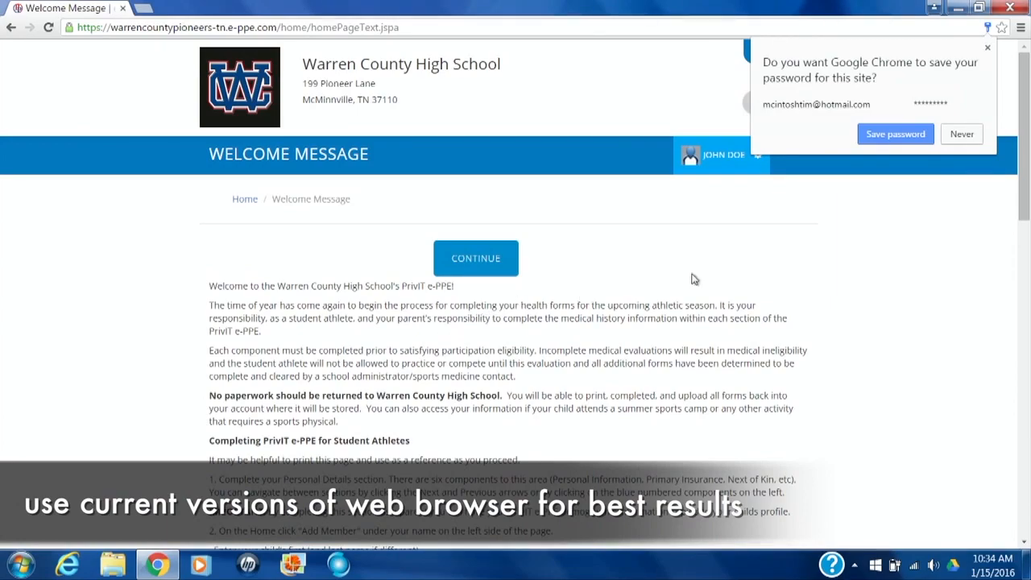
{"action": "left_click", "coordinate": [960, 135]}
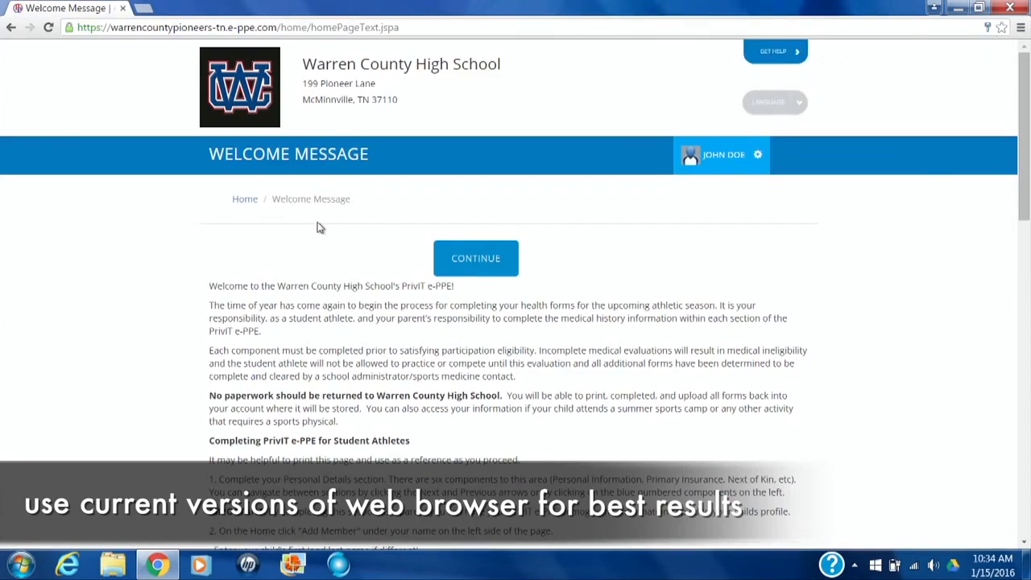
- Continue past the welcome message and open the Add Family Member form to examine its fields
{"action": "left_click", "coordinate": [473, 264]}
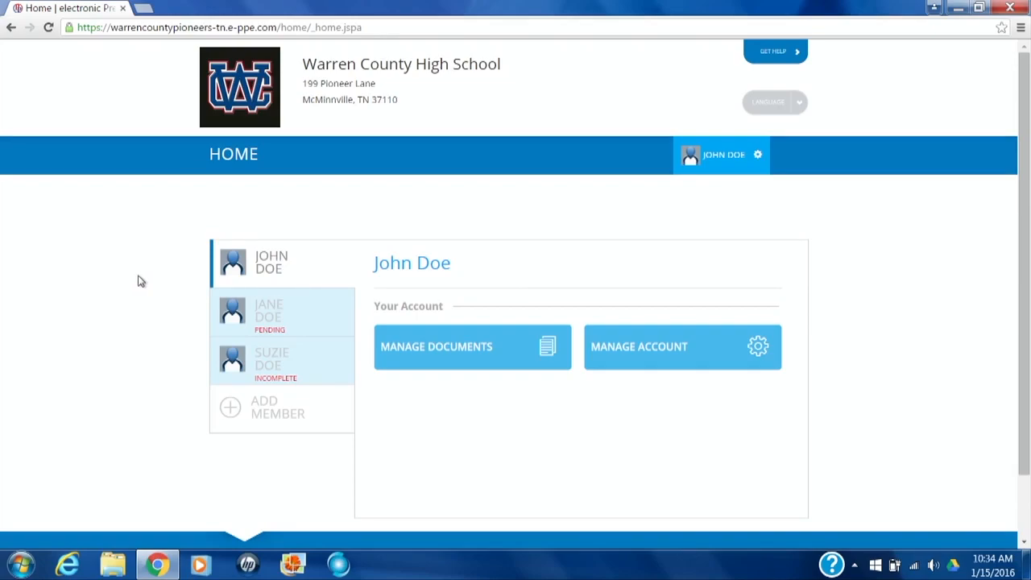
{"action": "scroll", "coordinate": [138, 281], "scroll_direction": "down", "scroll_amount": 2}
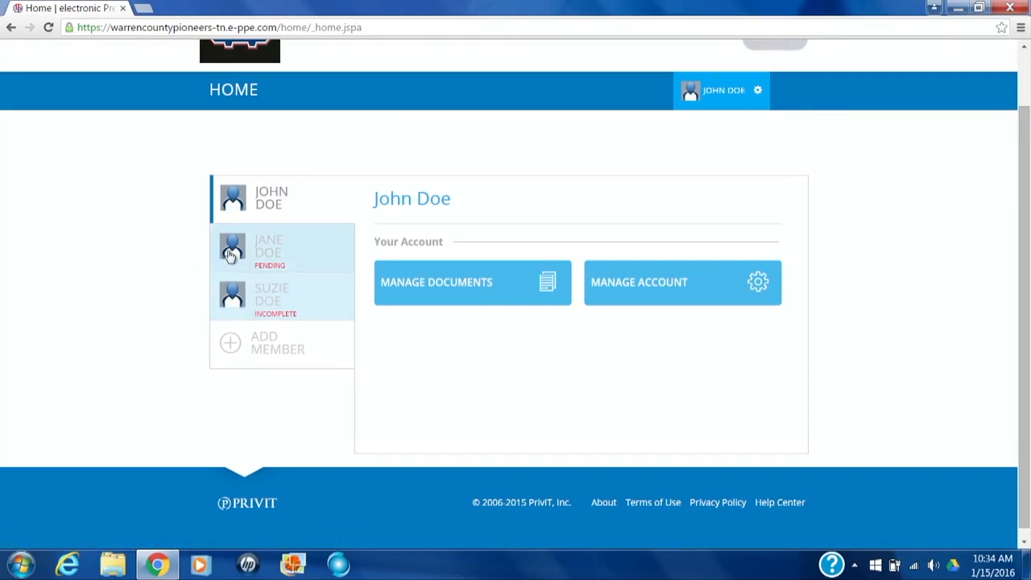
{"action": "left_click", "coordinate": [253, 346]}
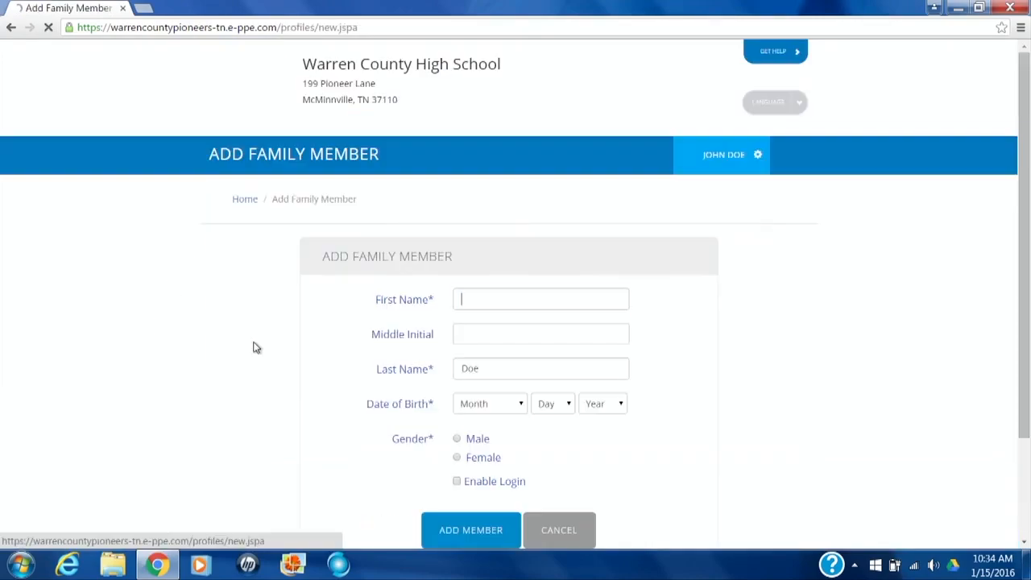
{"action": "scroll", "coordinate": [226, 328], "scroll_direction": "down", "scroll_amount": 1}
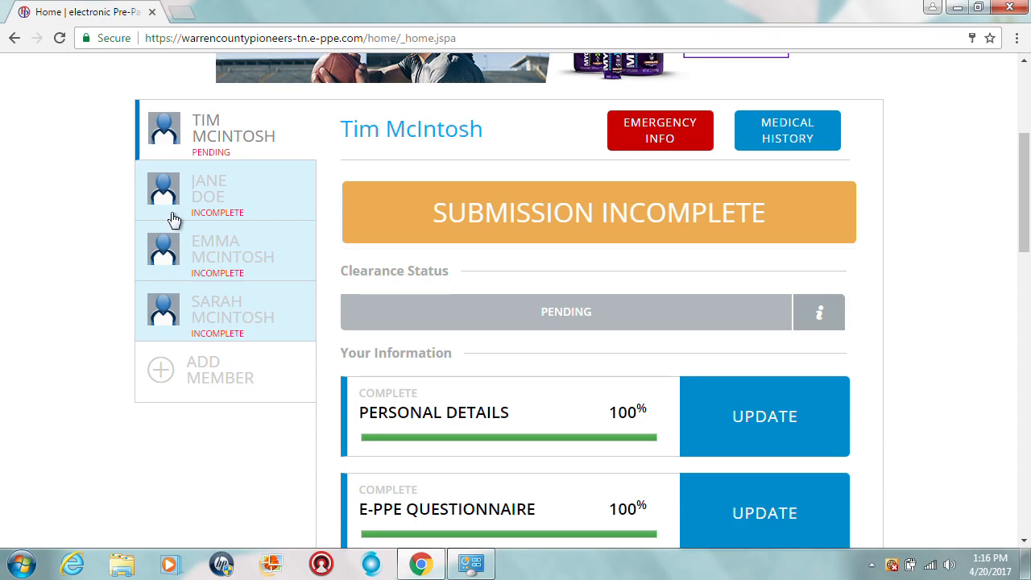
- Open the e-signature management page in the parent's account settings
{"action": "left_click_drag", "start_coordinate": [1022, 193], "coordinate": [984, 442]}
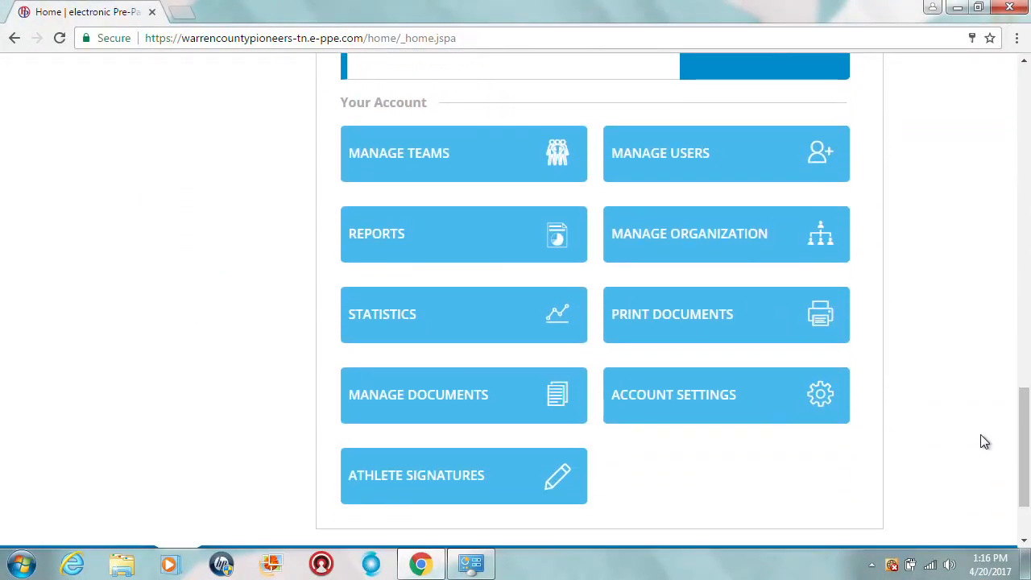
{"action": "left_click", "coordinate": [695, 400]}
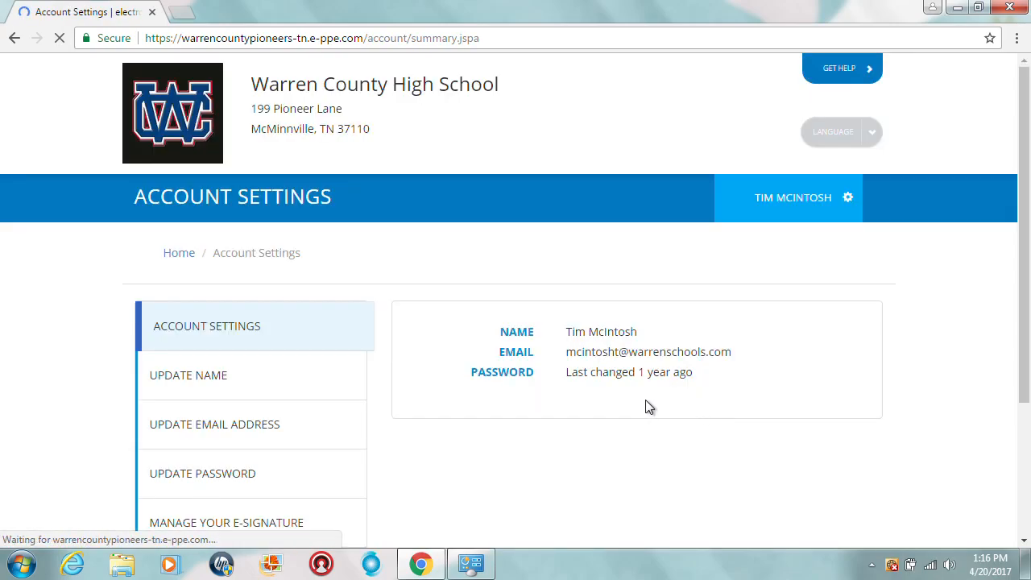
{"action": "left_click_drag", "start_coordinate": [1023, 323], "coordinate": [1018, 426]}
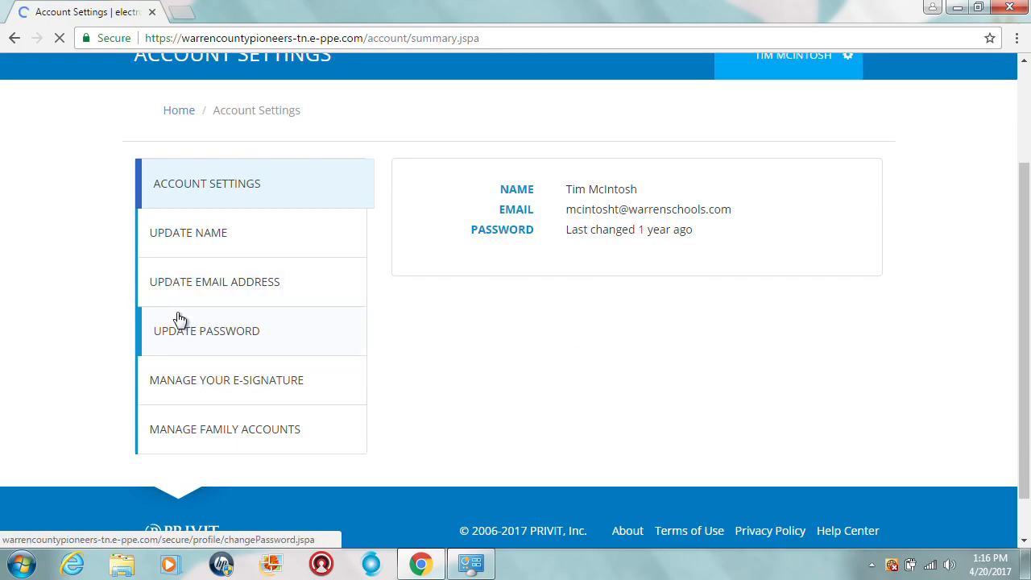
{"action": "left_click", "coordinate": [198, 384]}
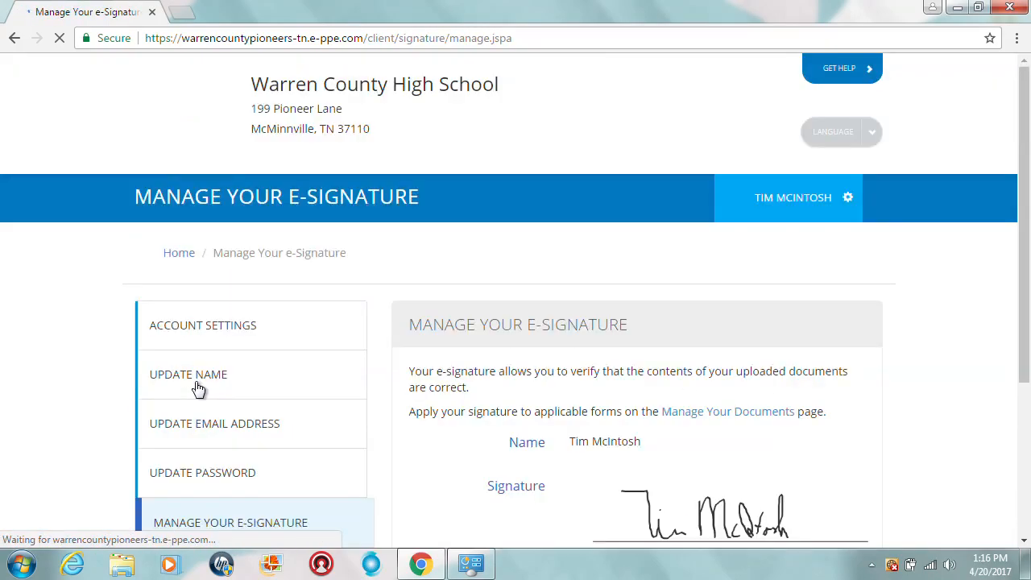
- Create a new e-signature for the parent by drawing the full name on the signature line, and save it
{"action": "left_click_drag", "start_coordinate": [1025, 157], "coordinate": [1026, 251]}
{"action": "left_click", "coordinate": [624, 452]}
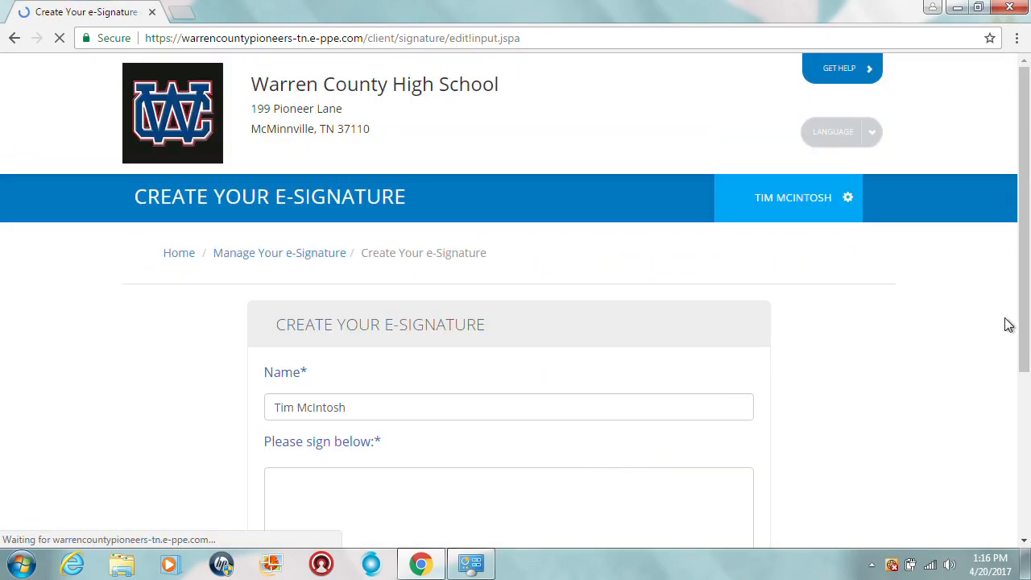
{"action": "left_click_drag", "start_coordinate": [1024, 325], "coordinate": [1026, 420]}
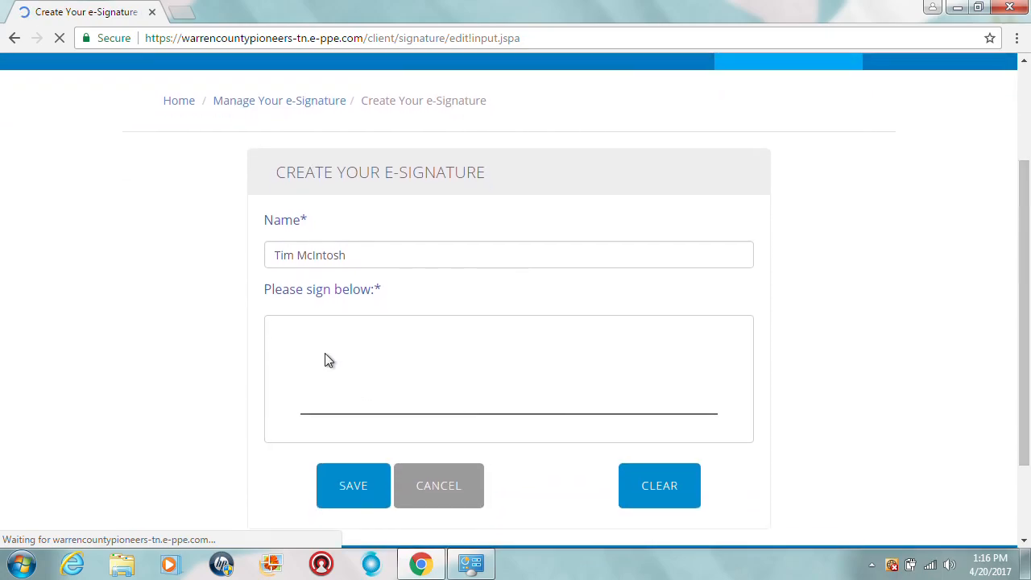
{"action": "mouse_move", "coordinate": [326, 353]}
{"action": "left_mouse_down"}
{"action": "mouse_move", "coordinate": [355, 354]}
{"action": "mouse_move", "coordinate": [360, 412]}
{"action": "mouse_move", "coordinate": [394, 406]}
{"action": "left_mouse_up"}
{"action": "left_click", "coordinate": [368, 388]}
{"action": "mouse_move", "coordinate": [401, 364]}
{"action": "left_mouse_down"}
{"action": "mouse_move", "coordinate": [417, 411]}
{"action": "mouse_move", "coordinate": [432, 395]}
{"action": "mouse_move", "coordinate": [491, 412]}
{"action": "mouse_move", "coordinate": [490, 360]}
{"action": "mouse_move", "coordinate": [496, 407]}
{"action": "mouse_move", "coordinate": [501, 397]}
{"action": "mouse_move", "coordinate": [518, 408]}
{"action": "mouse_move", "coordinate": [525, 394]}
{"action": "mouse_move", "coordinate": [543, 414]}
{"action": "mouse_move", "coordinate": [561, 402]}
{"action": "mouse_move", "coordinate": [567, 415]}
{"action": "left_mouse_up"}
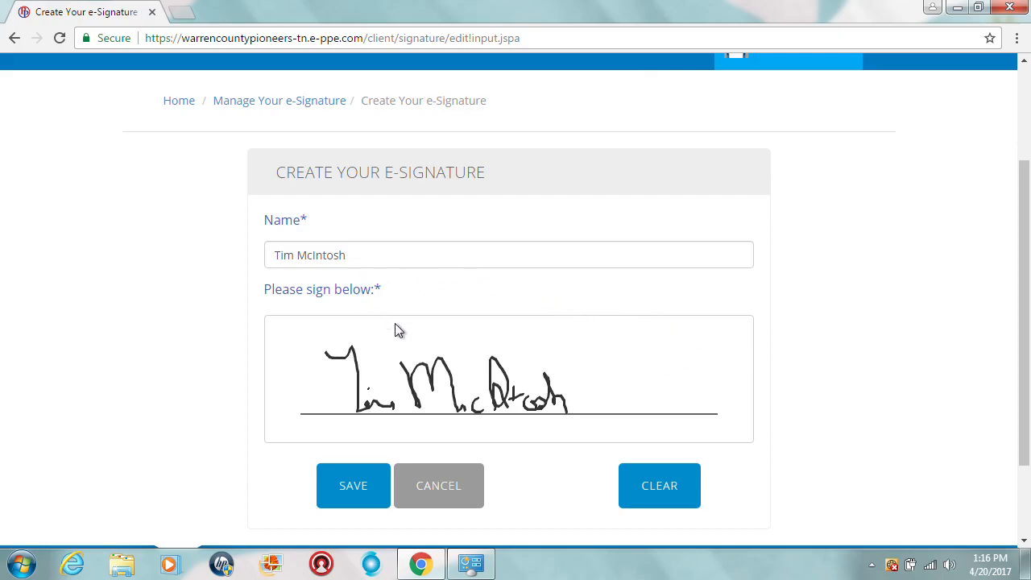
{"action": "left_click", "coordinate": [347, 487]}
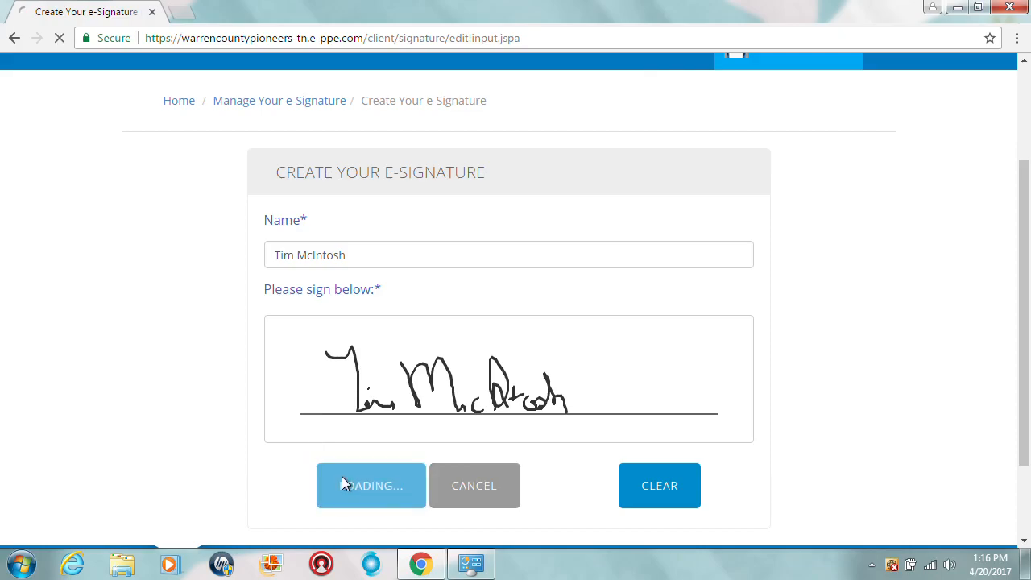
- Open the family accounts management page and choose the first listed child as the family member
{"action": "left_click_drag", "start_coordinate": [1020, 236], "coordinate": [1018, 373]}
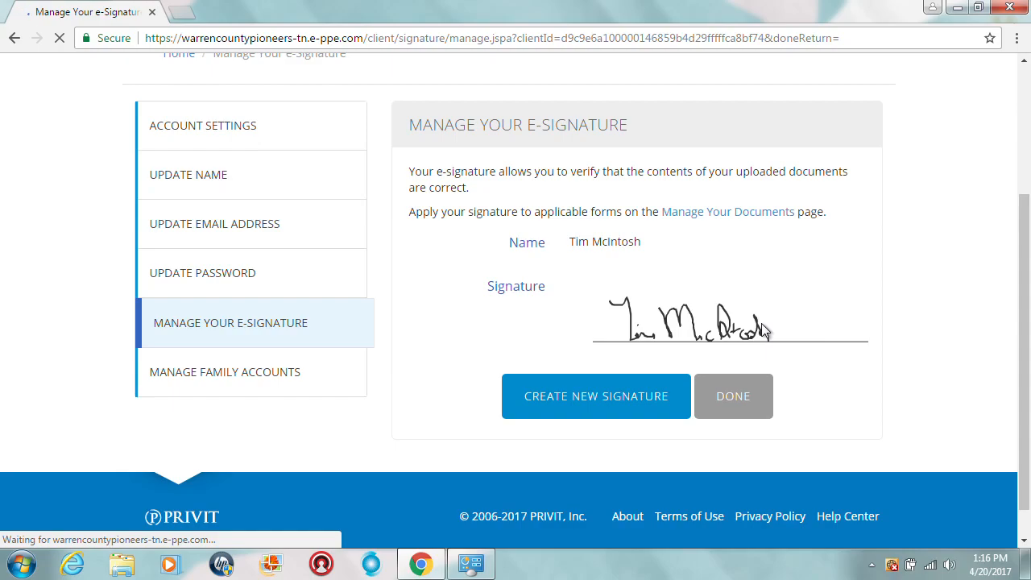
{"action": "left_click", "coordinate": [240, 373]}
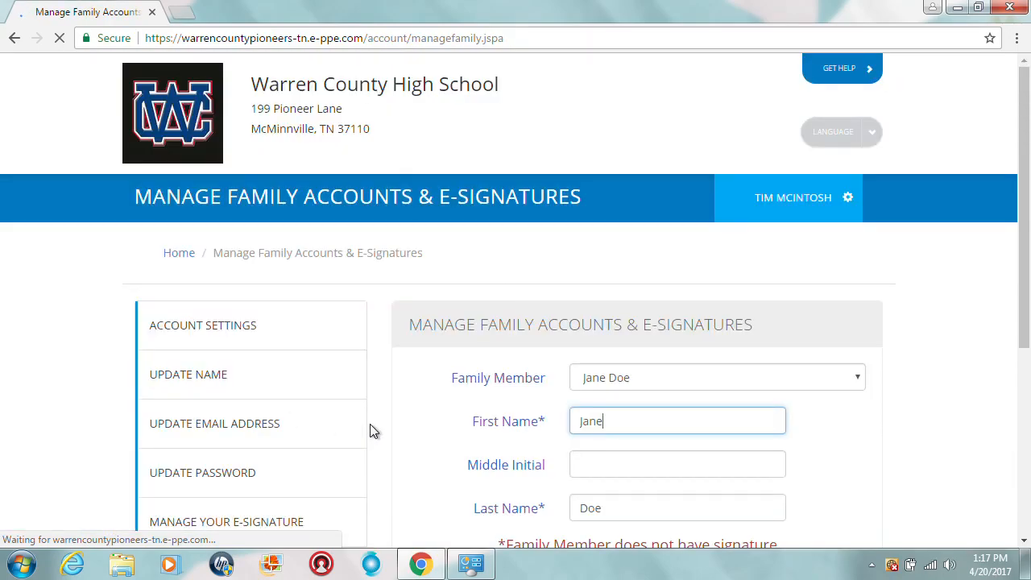
{"action": "left_click_drag", "start_coordinate": [1023, 203], "coordinate": [1023, 261]}
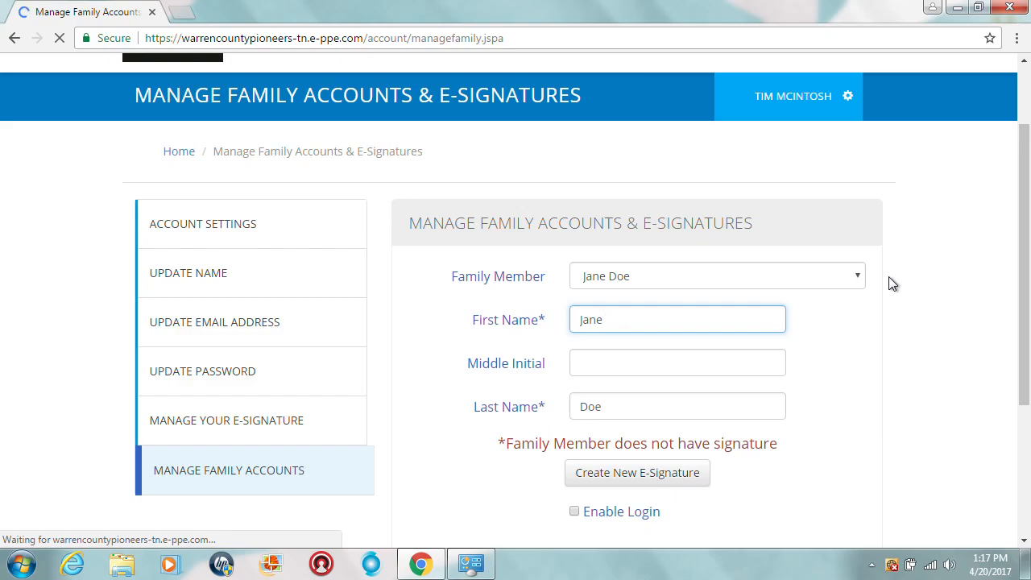
{"action": "left_click", "coordinate": [858, 278]}
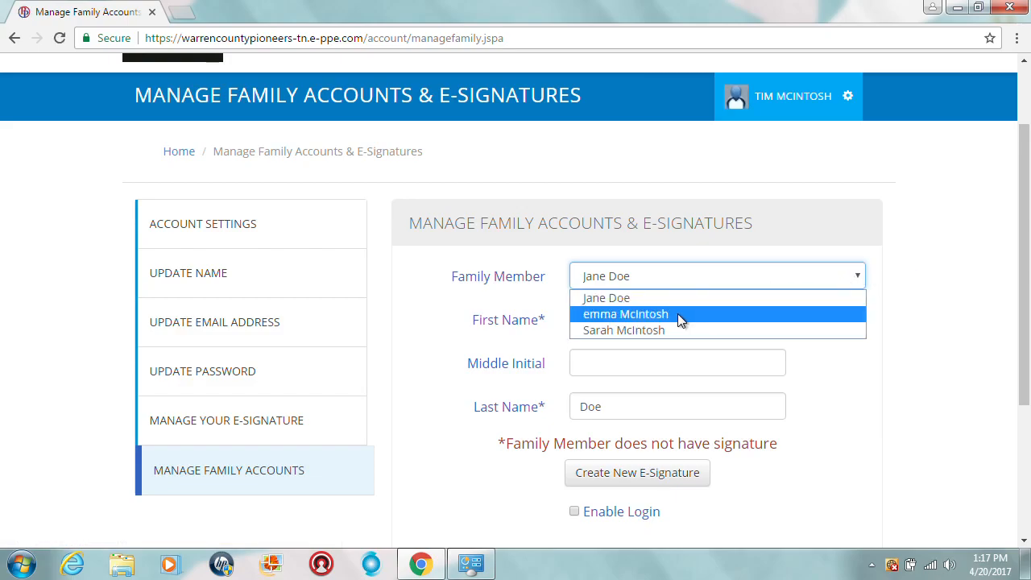
{"action": "left_click", "coordinate": [619, 302]}
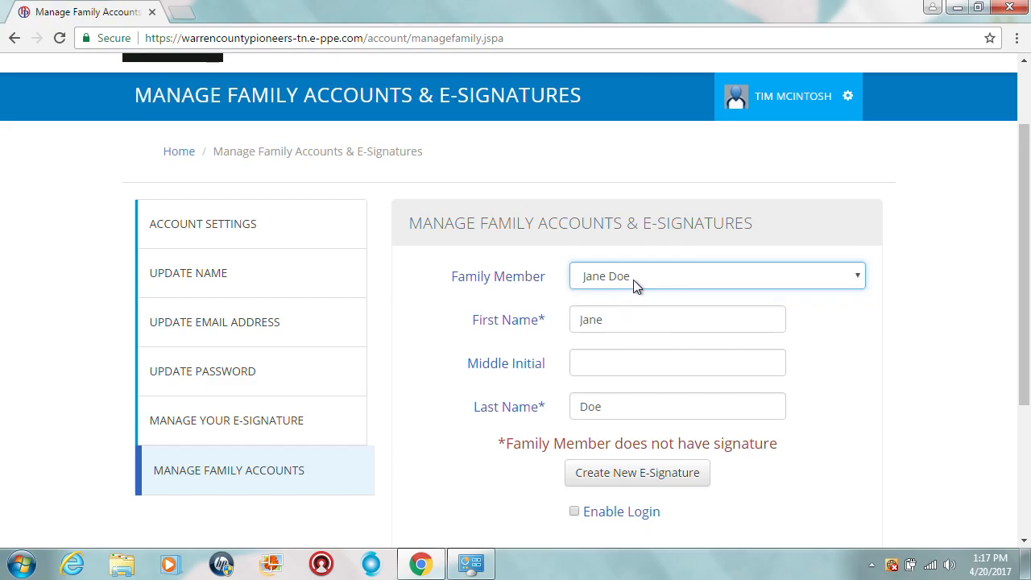
- Create an e-signature for the selected child by drawing the full name, confirm the parent/guardian consent, and save it
{"action": "left_click_drag", "start_coordinate": [1027, 277], "coordinate": [1027, 342]}
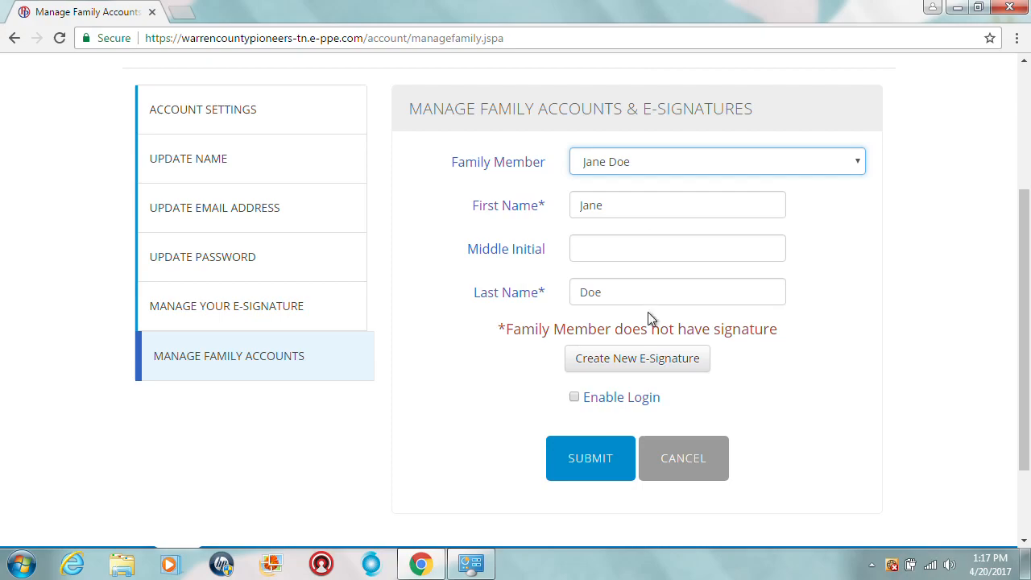
{"action": "left_click", "coordinate": [643, 364]}
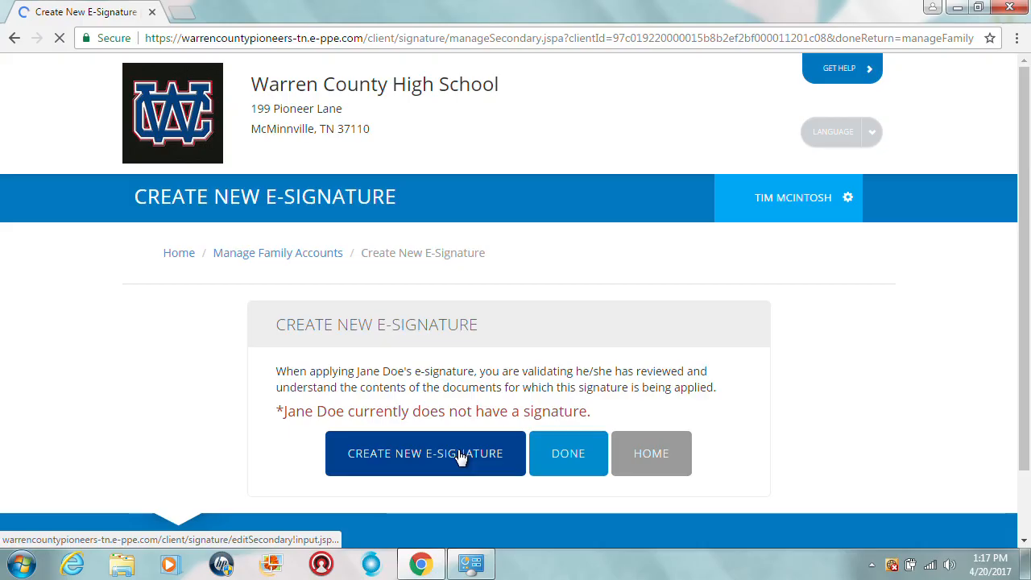
{"action": "left_click", "coordinate": [460, 457]}
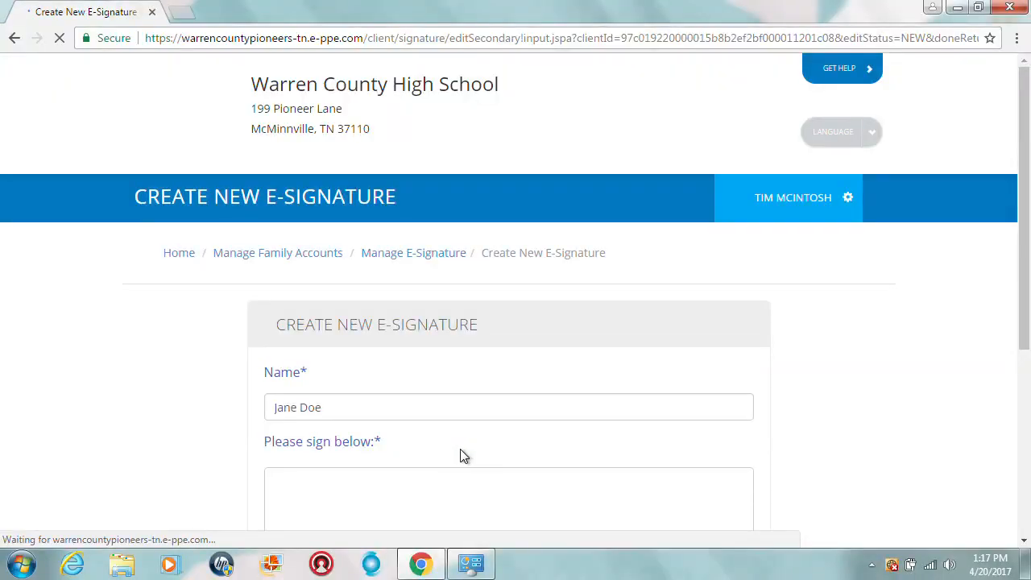
{"action": "scroll", "coordinate": [455, 357], "scroll_direction": "down", "scroll_amount": 2}
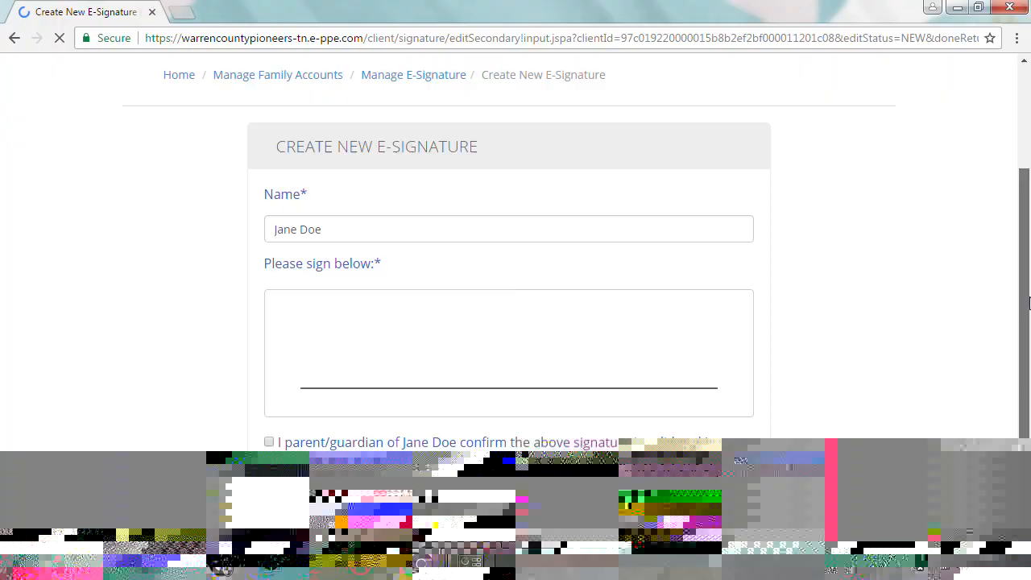
{"action": "mouse_move", "coordinate": [391, 384]}
{"action": "left_mouse_down"}
{"action": "mouse_move", "coordinate": [406, 399]}
{"action": "mouse_move", "coordinate": [460, 373]}
{"action": "mouse_move", "coordinate": [469, 389]}
{"action": "mouse_move", "coordinate": [486, 346]}
{"action": "mouse_move", "coordinate": [520, 355]}
{"action": "mouse_move", "coordinate": [535, 377]}
{"action": "mouse_move", "coordinate": [554, 373]}
{"action": "mouse_move", "coordinate": [551, 389]}
{"action": "left_mouse_up"}
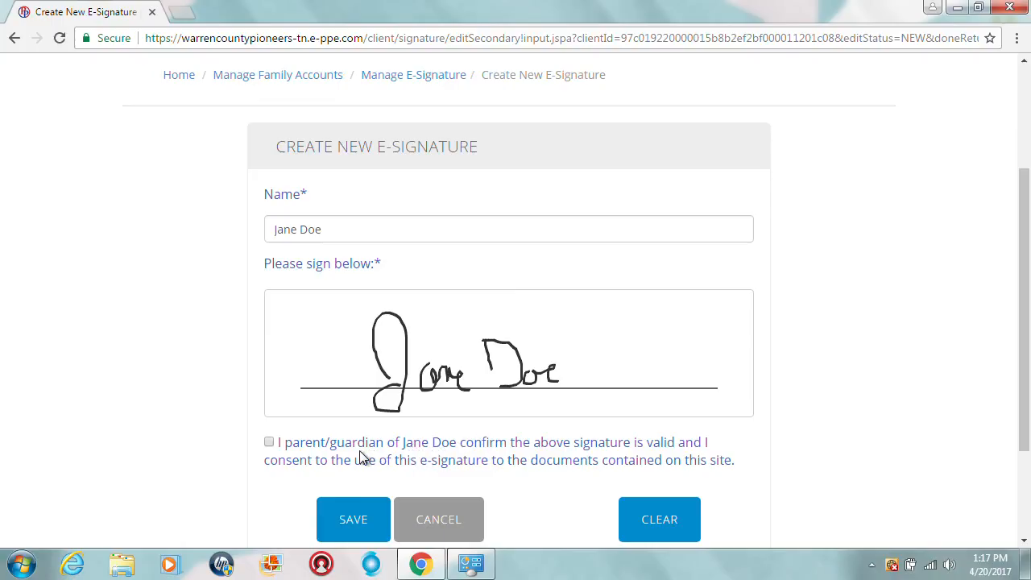
{"action": "left_click", "coordinate": [269, 444]}
{"action": "left_click", "coordinate": [345, 516]}
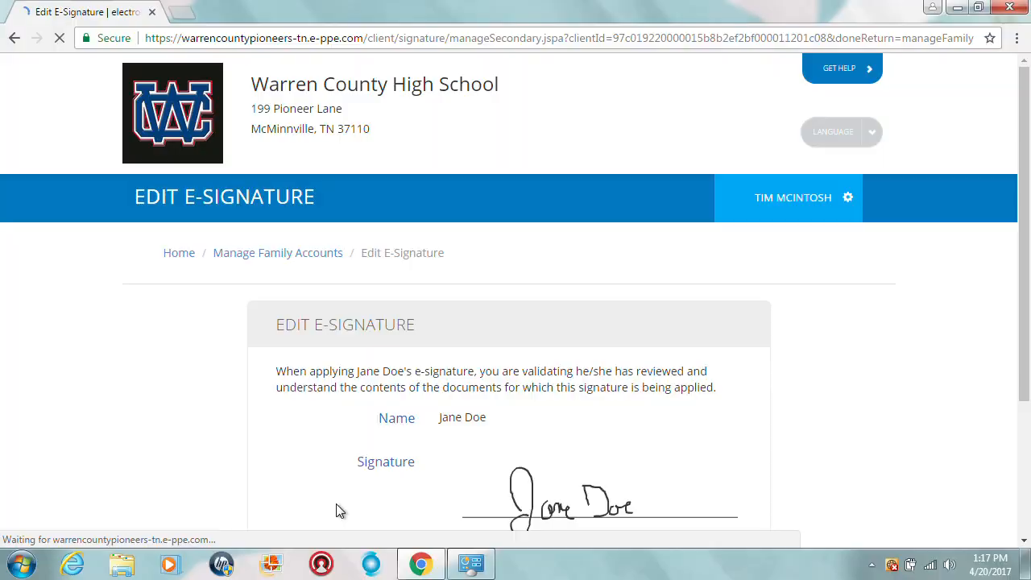
{"action": "scroll", "coordinate": [725, 362], "scroll_direction": "down", "scroll_amount": 2}
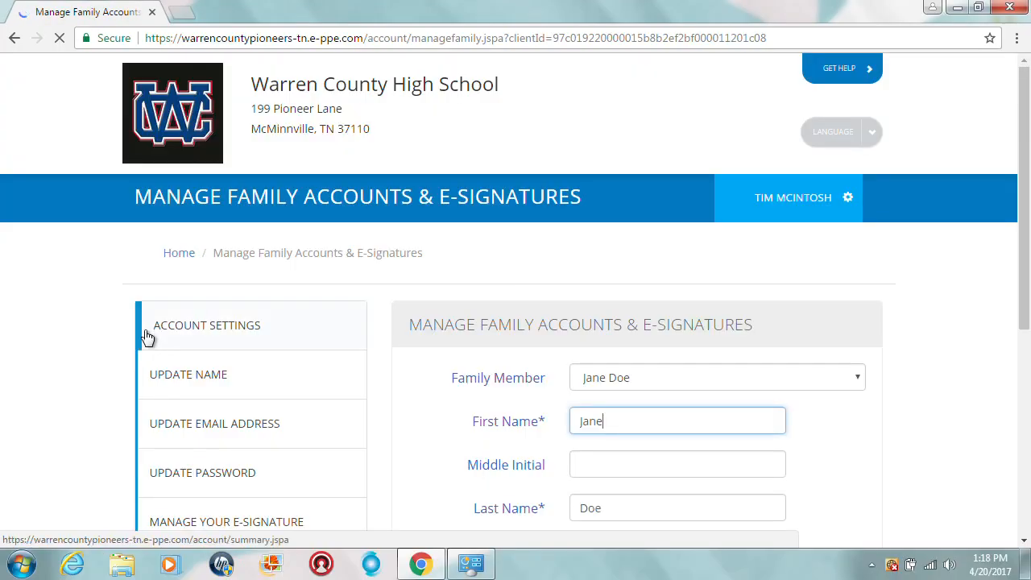
- Return to the home page and open the first child's profile to show the list of required forms
{"action": "left_click", "coordinate": [179, 255]}
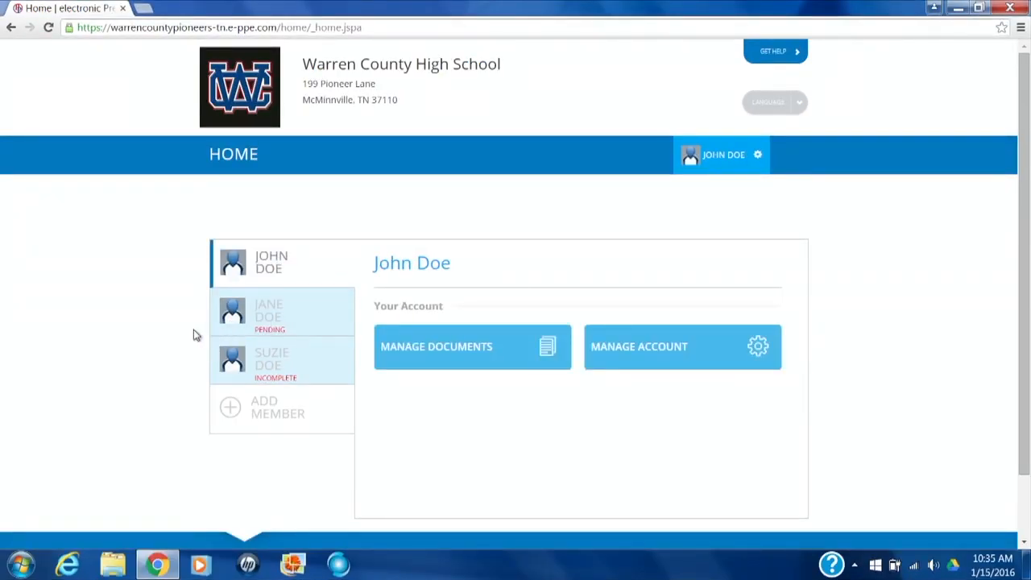
{"action": "left_click", "coordinate": [263, 319]}
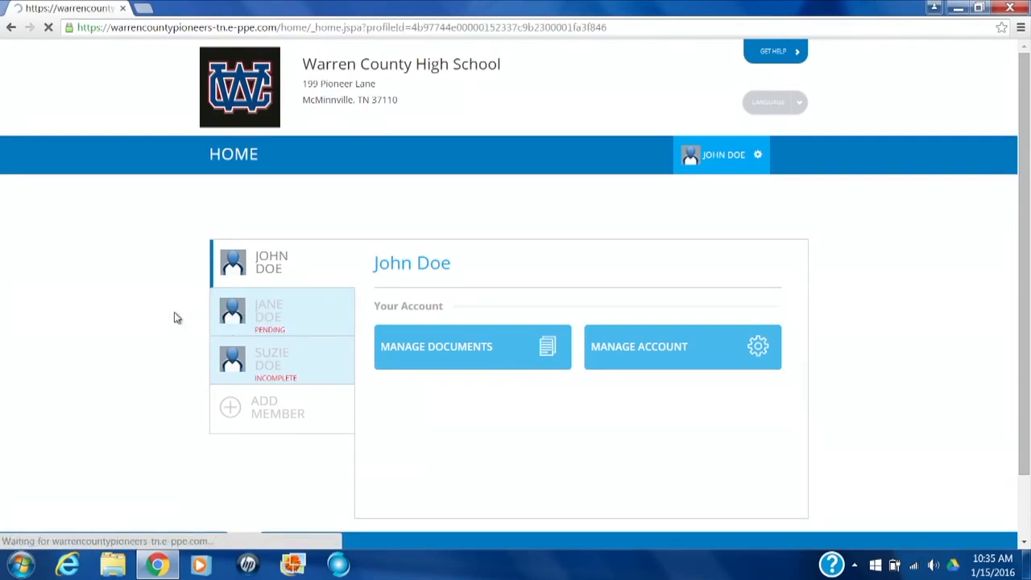
{"action": "scroll", "coordinate": [153, 314], "scroll_direction": "down", "scroll_amount": 2}
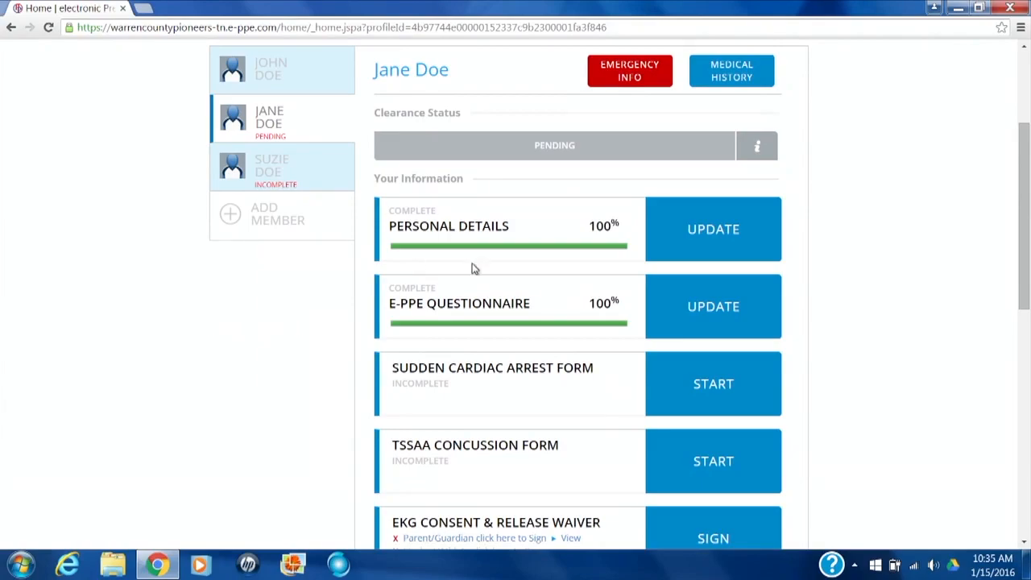
- Open the child's Personal Details and review the Emergency Contacts section from the first to the third contact
{"action": "scroll", "coordinate": [475, 359], "scroll_direction": "down", "scroll_amount": 3}
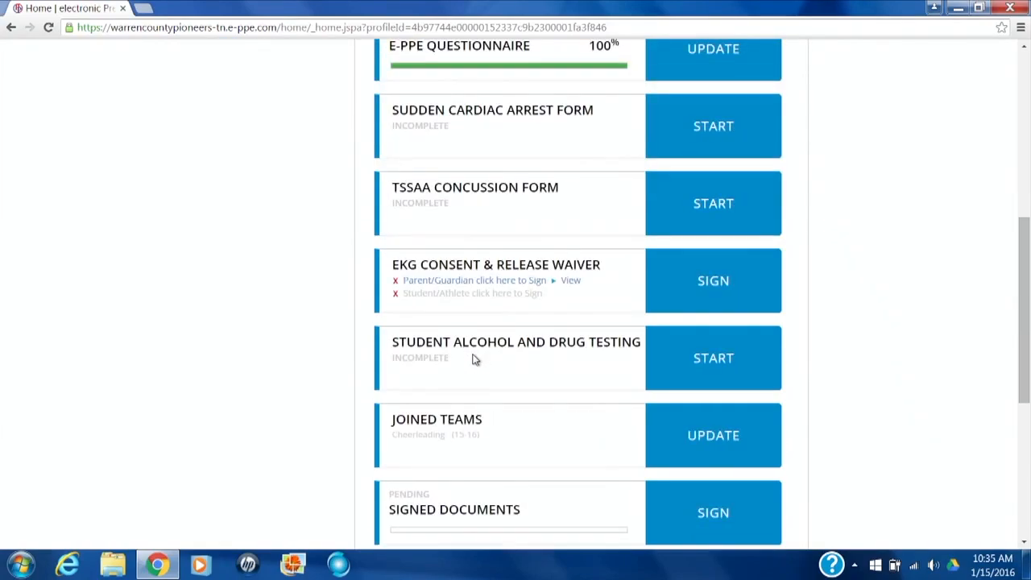
{"action": "scroll", "coordinate": [475, 359], "scroll_direction": "up", "scroll_amount": 3}
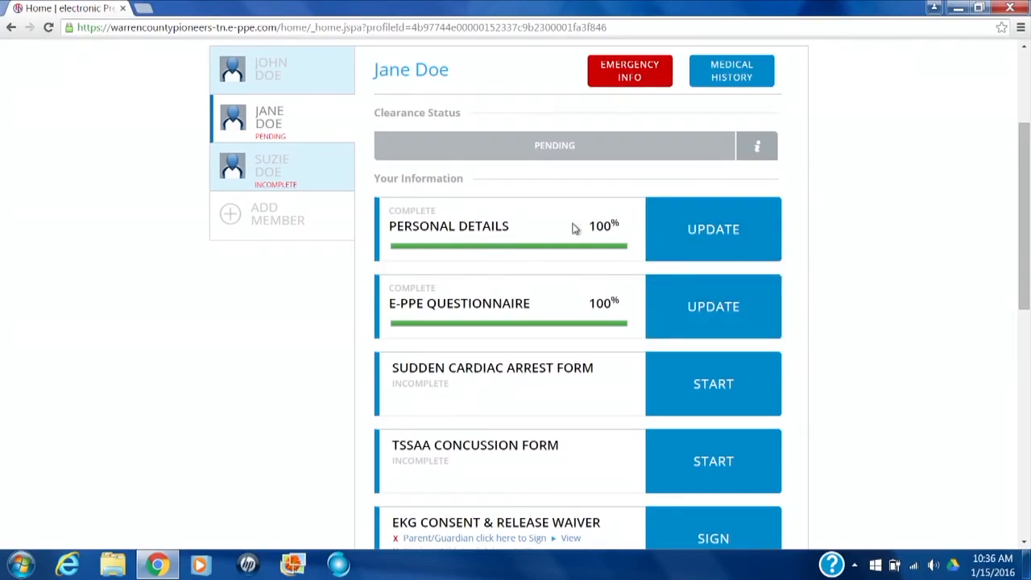
{"action": "left_click", "coordinate": [714, 231]}
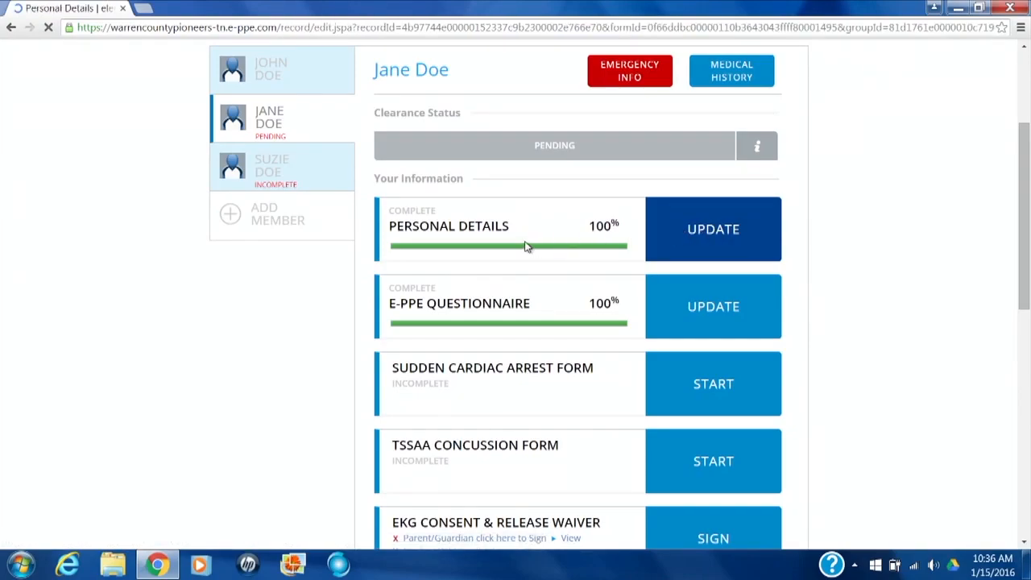
{"action": "scroll", "coordinate": [152, 234], "scroll_direction": "down", "scroll_amount": 2}
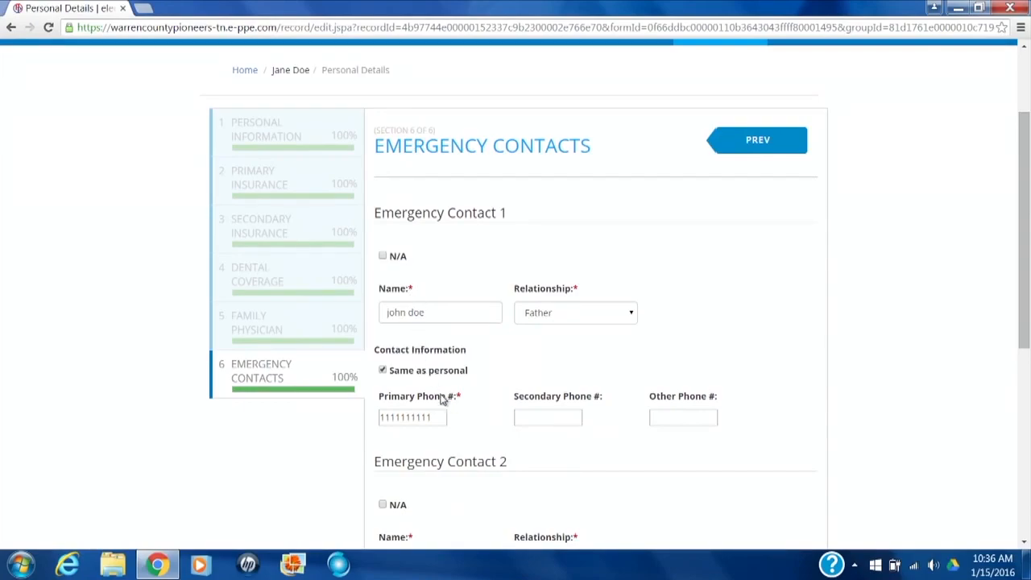
{"action": "scroll", "coordinate": [441, 396], "scroll_direction": "down", "scroll_amount": 5}
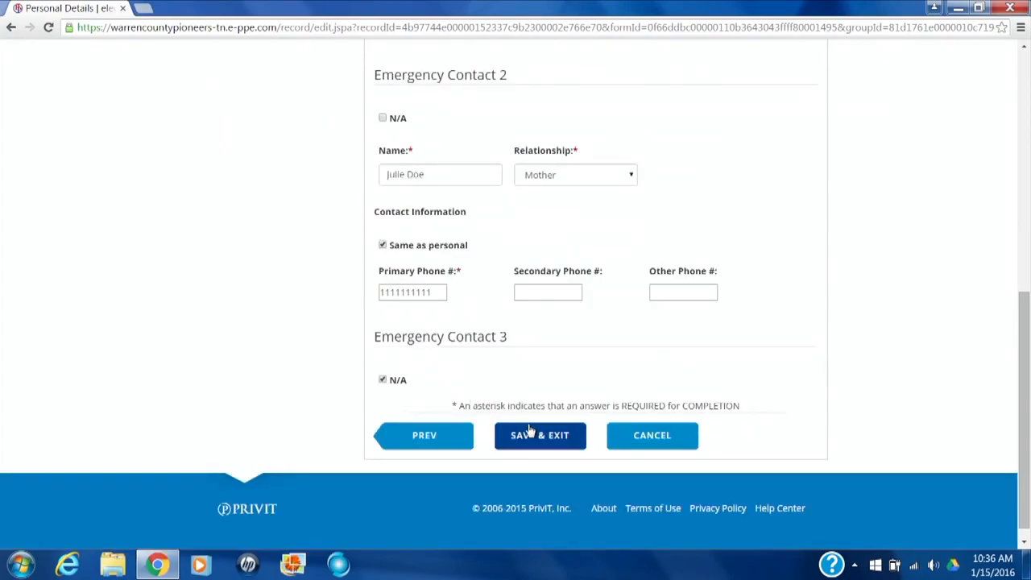
{"action": "scroll", "coordinate": [493, 394], "scroll_direction": "up", "scroll_amount": 6}
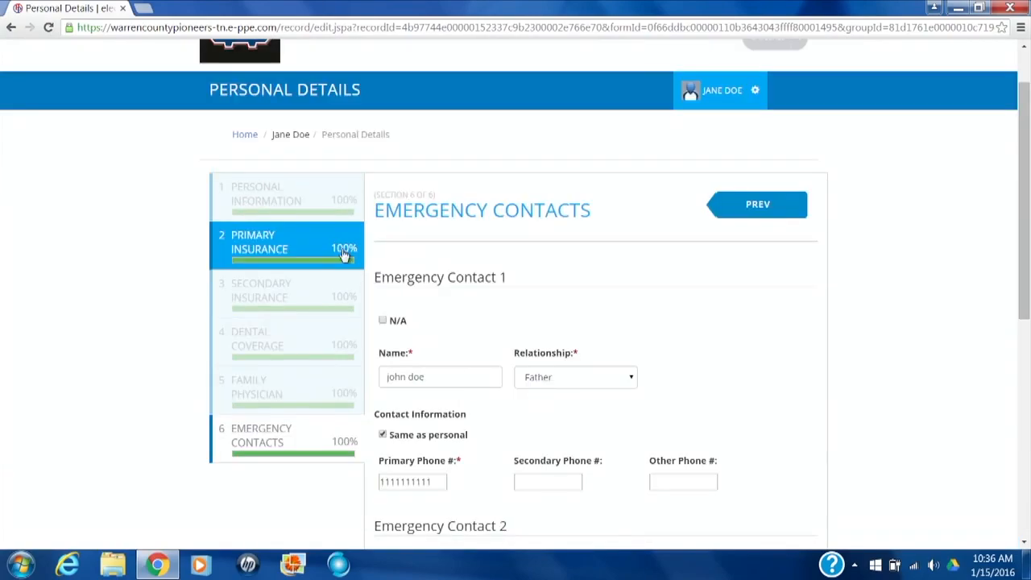
- Open the Personal Information section and review the child's name, birth date, sex, primary address and phone fields
{"action": "left_click", "coordinate": [278, 198]}
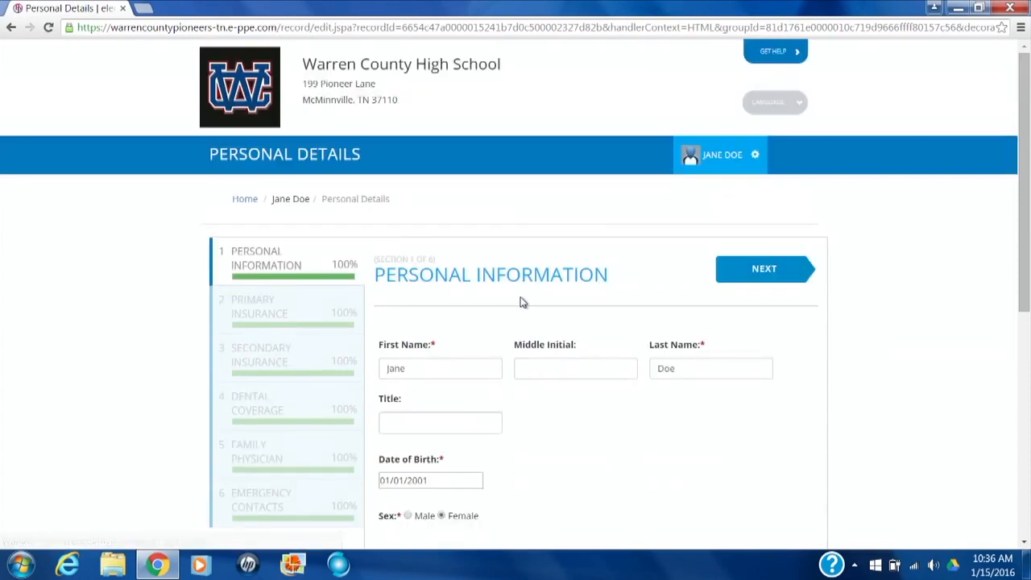
{"action": "scroll", "coordinate": [520, 302], "scroll_direction": "down", "scroll_amount": 2}
{"action": "scroll", "coordinate": [519, 302], "scroll_direction": "down", "scroll_amount": 2}
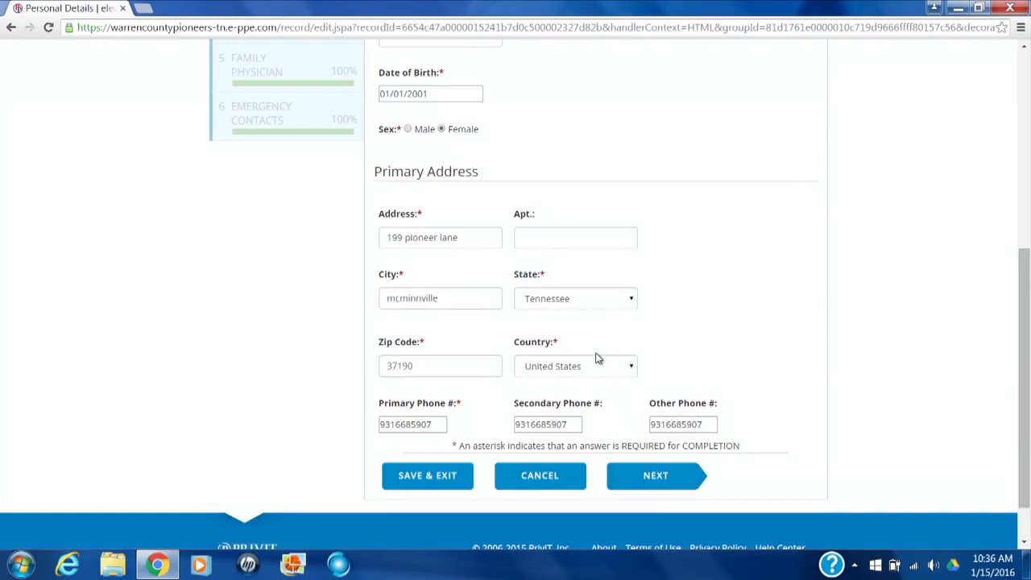
{"action": "scroll", "coordinate": [596, 359], "scroll_direction": "up", "scroll_amount": 2}
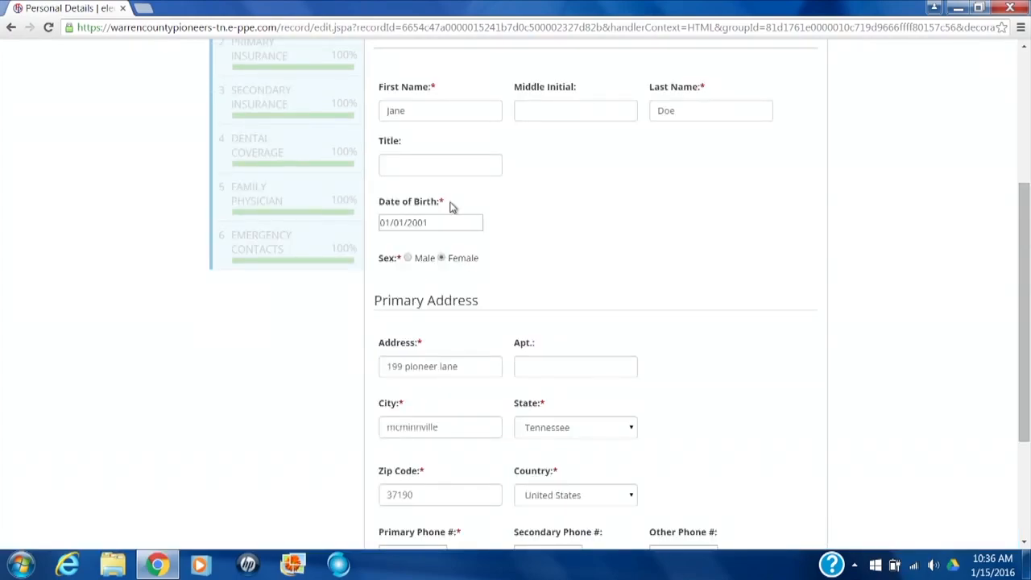
{"action": "scroll", "coordinate": [358, 161], "scroll_direction": "up", "scroll_amount": 2}
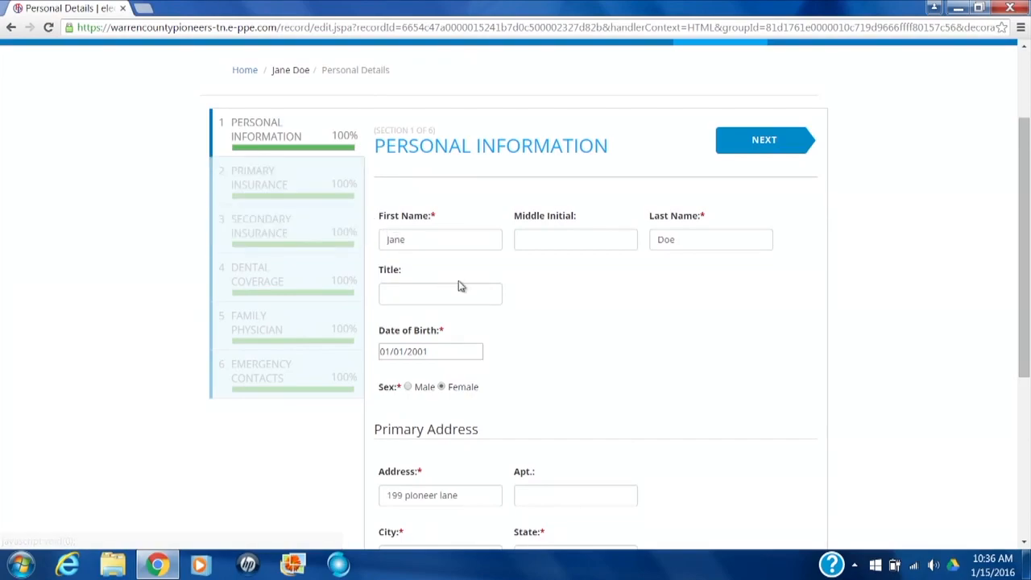
{"action": "scroll", "coordinate": [528, 296], "scroll_direction": "down", "scroll_amount": 1}
{"action": "scroll", "coordinate": [528, 300], "scroll_direction": "down", "scroll_amount": 4}
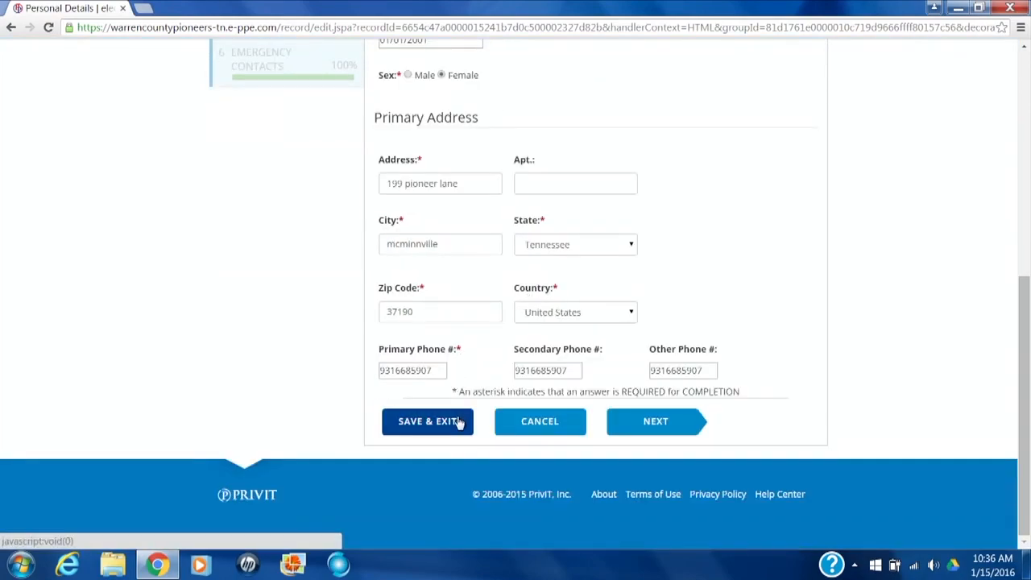
{"action": "scroll", "coordinate": [153, 223], "scroll_direction": "up", "scroll_amount": 5}
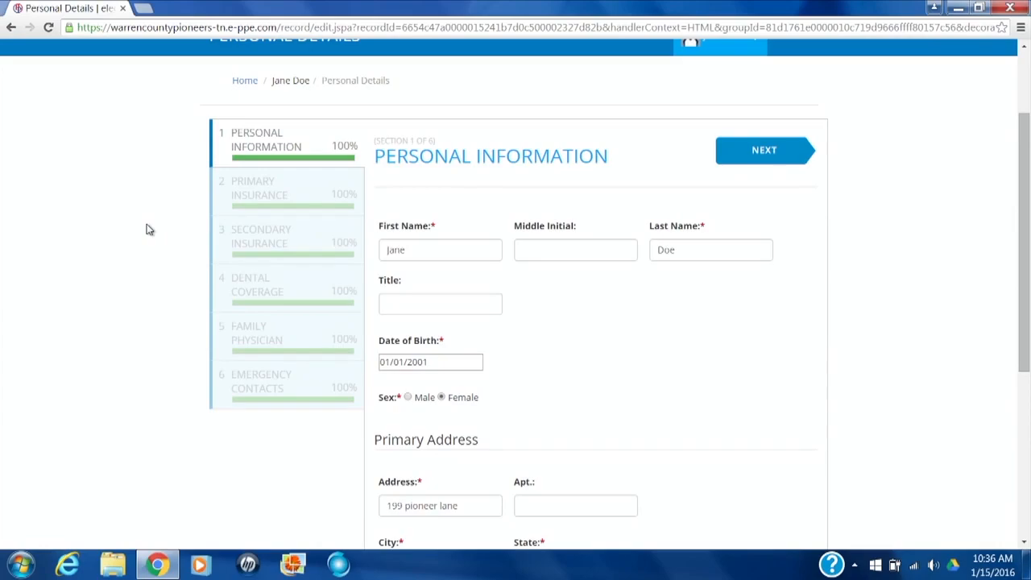
{"action": "scroll", "coordinate": [146, 230], "scroll_direction": "down", "scroll_amount": 1}
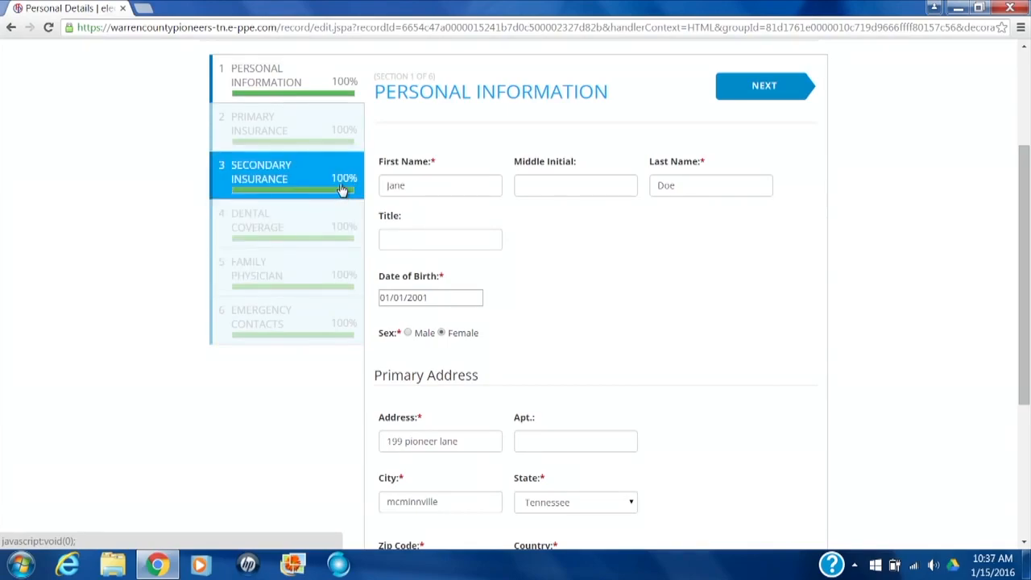
- Review the Primary Insurance section from the coverage options through the subscriber's employer, and save and exit Personal Details
{"action": "left_click", "coordinate": [257, 141]}
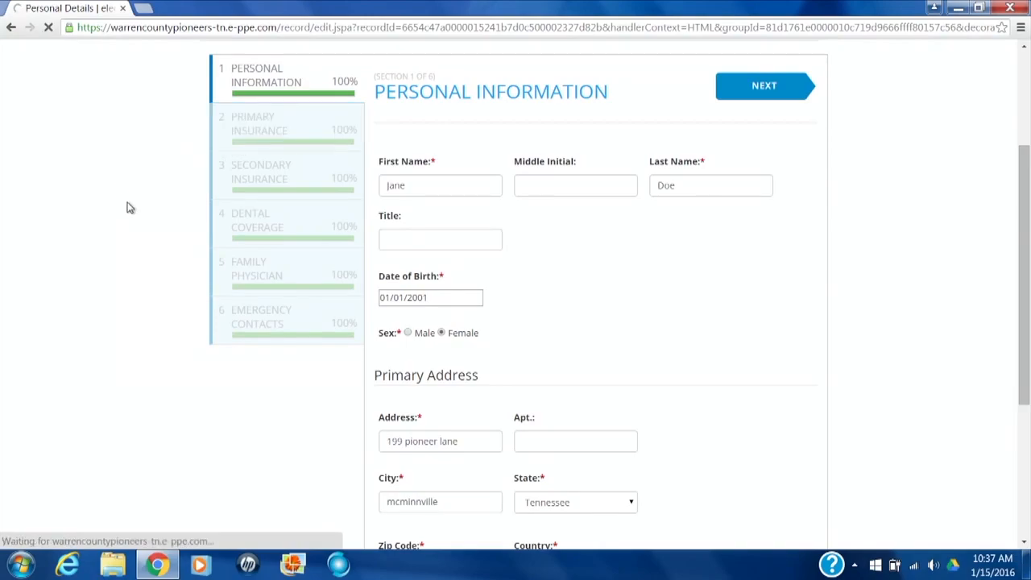
{"action": "scroll", "coordinate": [127, 208], "scroll_direction": "down", "scroll_amount": 6}
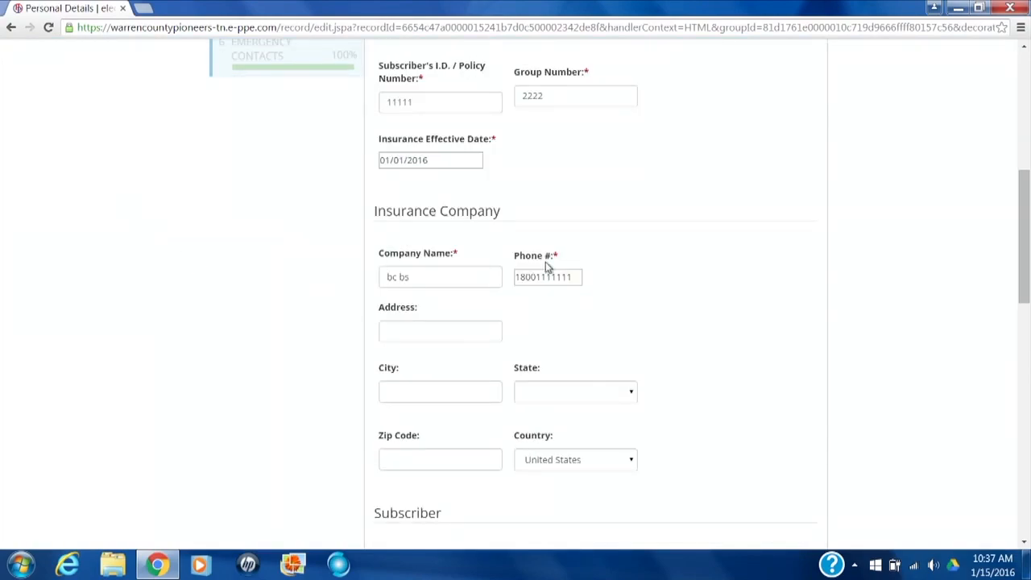
{"action": "scroll", "coordinate": [182, 240], "scroll_direction": "up", "scroll_amount": 4}
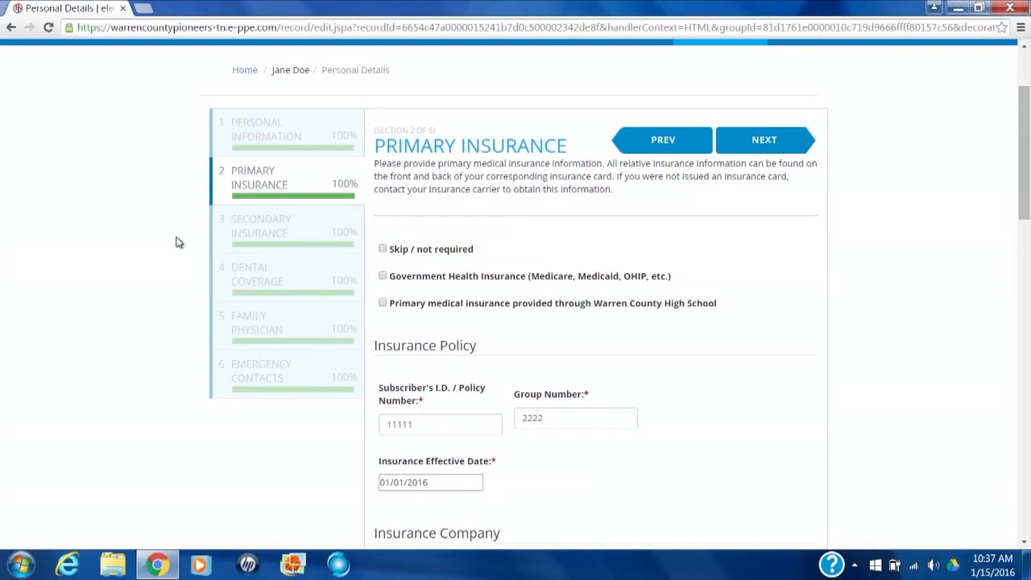
{"action": "scroll", "coordinate": [179, 243], "scroll_direction": "down", "scroll_amount": 1}
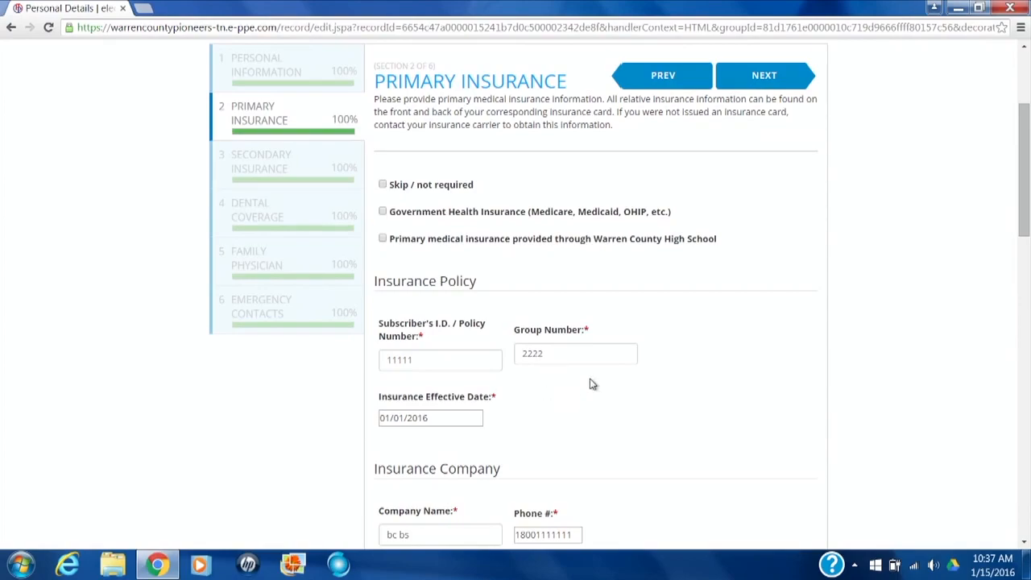
{"action": "scroll", "coordinate": [565, 375], "scroll_direction": "down", "scroll_amount": 2}
{"action": "scroll", "coordinate": [565, 375], "scroll_direction": "up", "scroll_amount": 2}
{"action": "scroll", "coordinate": [565, 375], "scroll_direction": "up", "scroll_amount": 1}
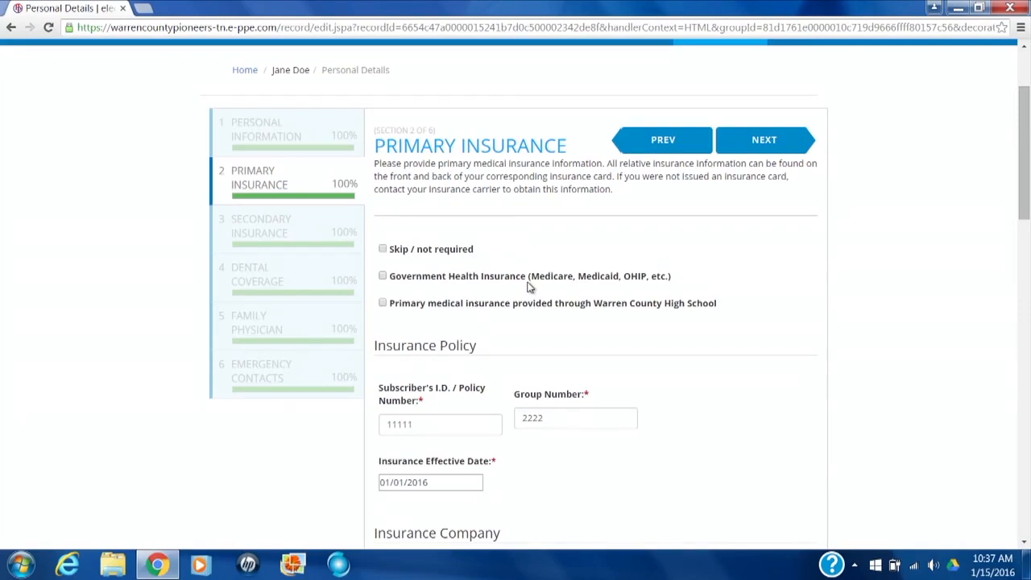
{"action": "scroll", "coordinate": [525, 249], "scroll_direction": "down", "scroll_amount": 15}
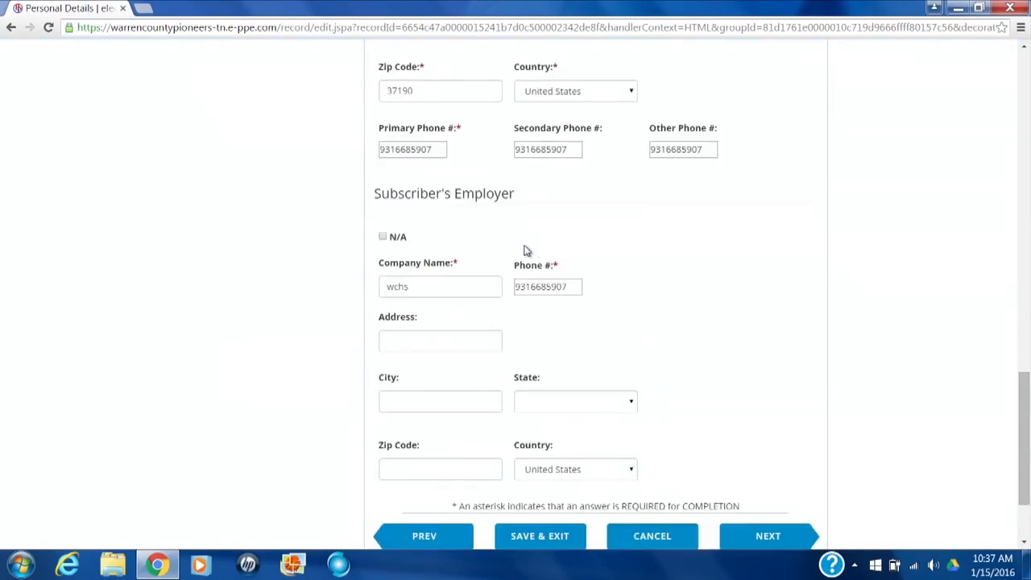
{"action": "scroll", "coordinate": [525, 250], "scroll_direction": "down", "scroll_amount": 3}
{"action": "left_click", "coordinate": [541, 424]}
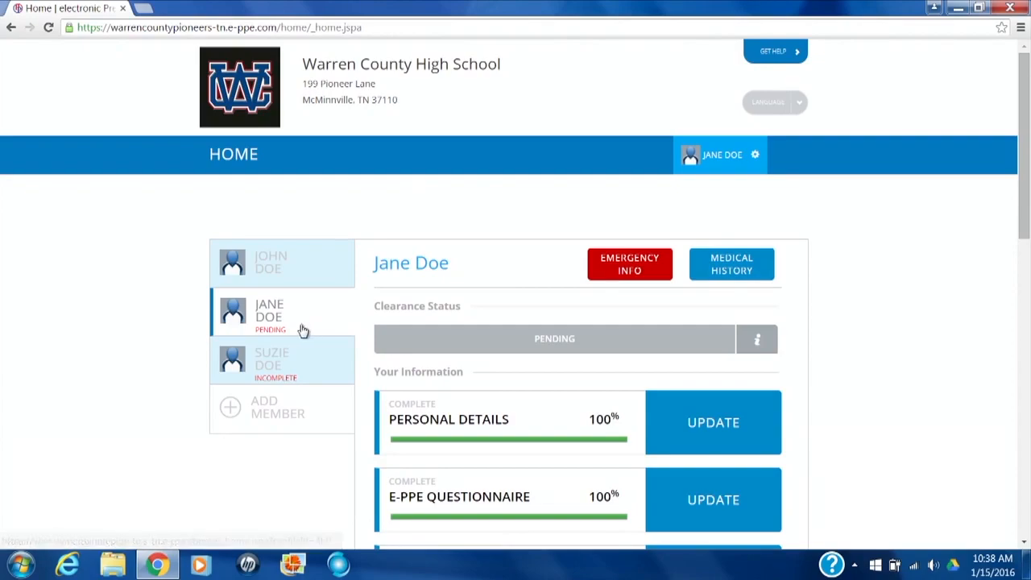
- Start the TSSAA Concussion Form and go through the information sheet as far as the student-athlete and parent concussion statement
{"action": "scroll", "coordinate": [113, 335], "scroll_direction": "down", "scroll_amount": 2}
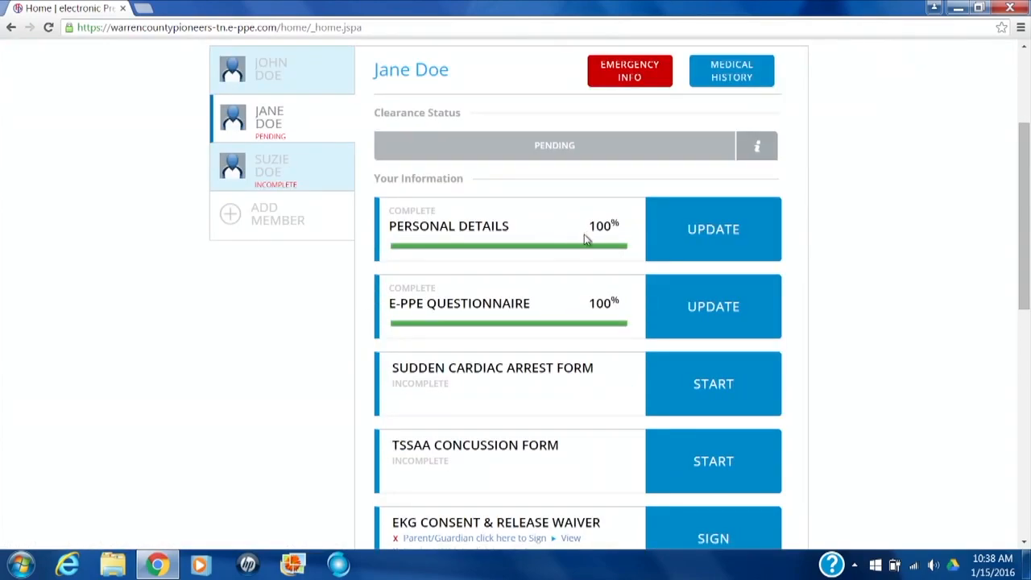
{"action": "scroll", "coordinate": [522, 270], "scroll_direction": "down", "scroll_amount": 1}
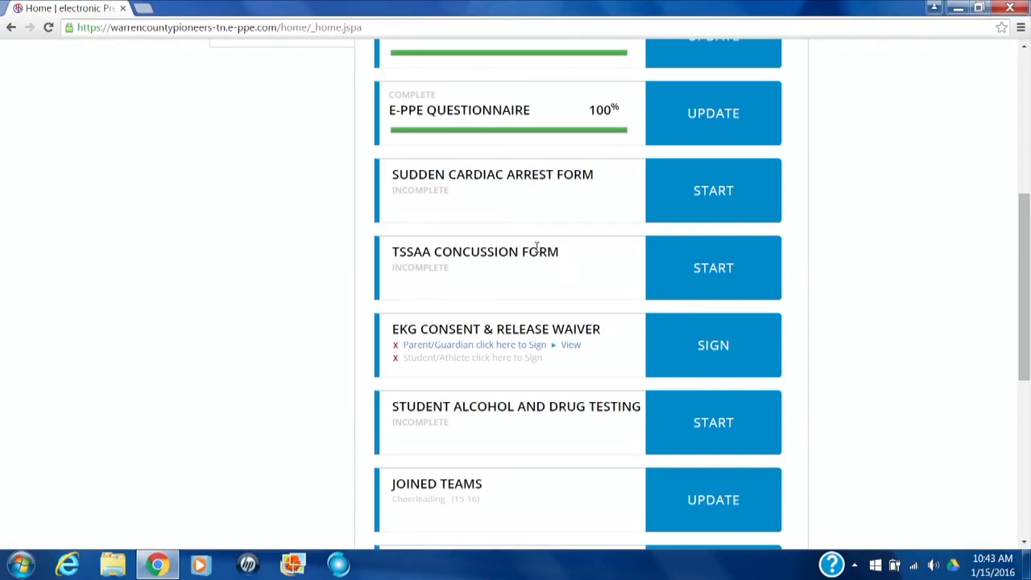
{"action": "left_click", "coordinate": [713, 271]}
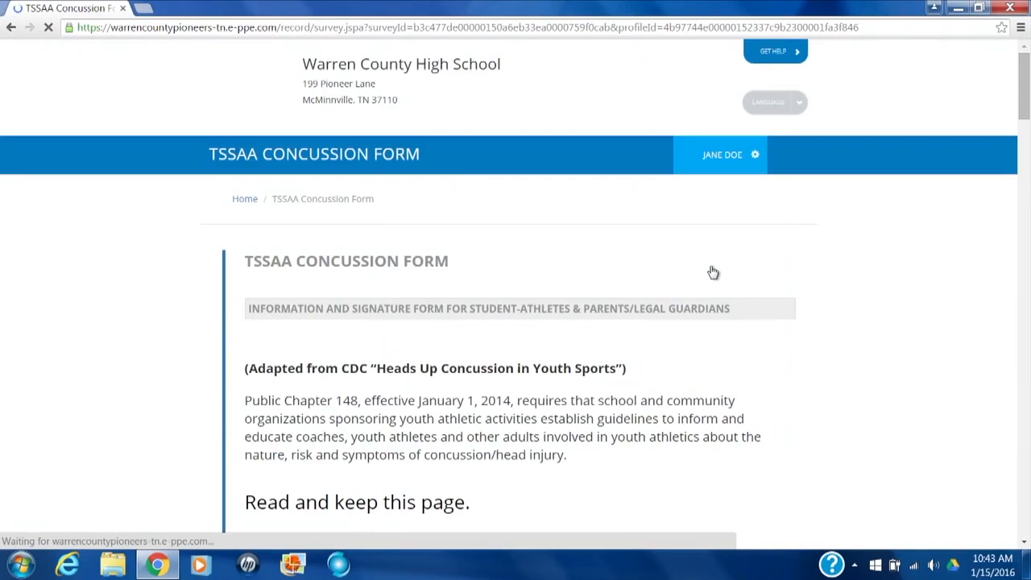
{"action": "scroll", "coordinate": [689, 284], "scroll_direction": "down", "scroll_amount": 4}
{"action": "scroll", "coordinate": [688, 284], "scroll_direction": "down", "scroll_amount": 7}
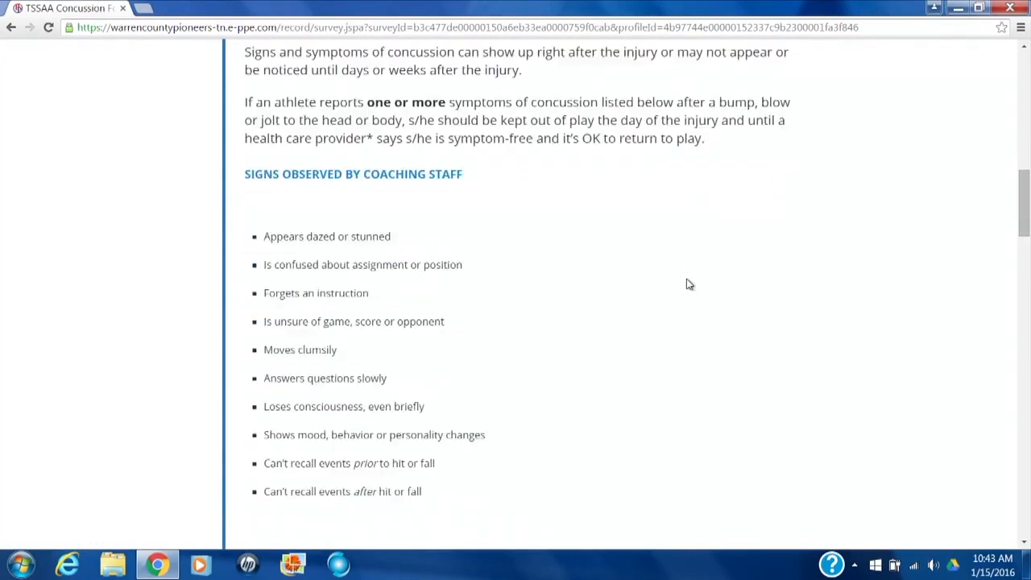
{"action": "scroll", "coordinate": [689, 283], "scroll_direction": "down", "scroll_amount": 4}
{"action": "scroll", "coordinate": [653, 290], "scroll_direction": "down", "scroll_amount": 7}
{"action": "scroll", "coordinate": [653, 290], "scroll_direction": "down", "scroll_amount": 9}
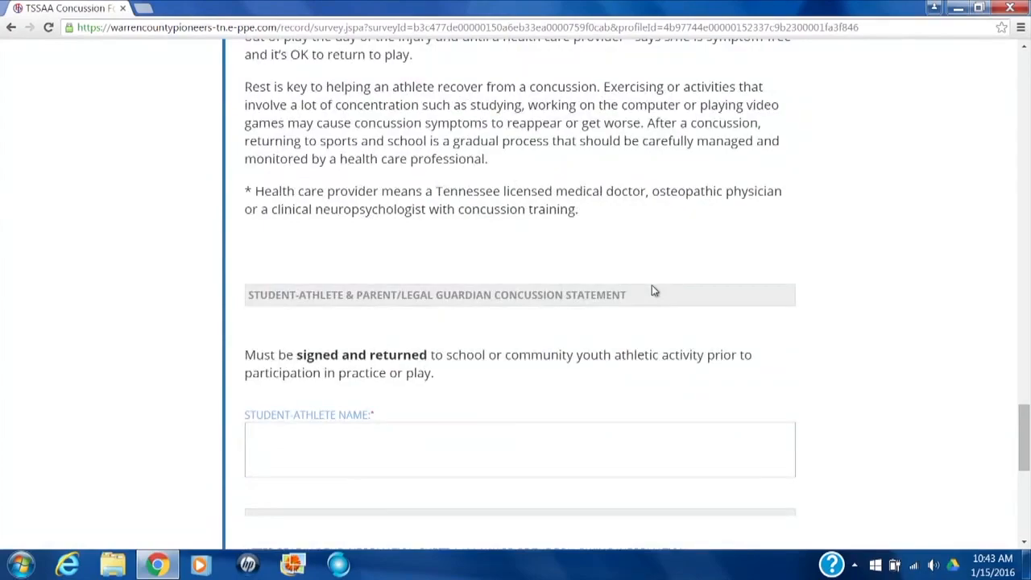
- Enter the child's full name as the student-athlete name in the concussion statement
{"action": "scroll", "coordinate": [654, 290], "scroll_direction": "down", "scroll_amount": 3}
{"action": "left_click", "coordinate": [360, 252]}
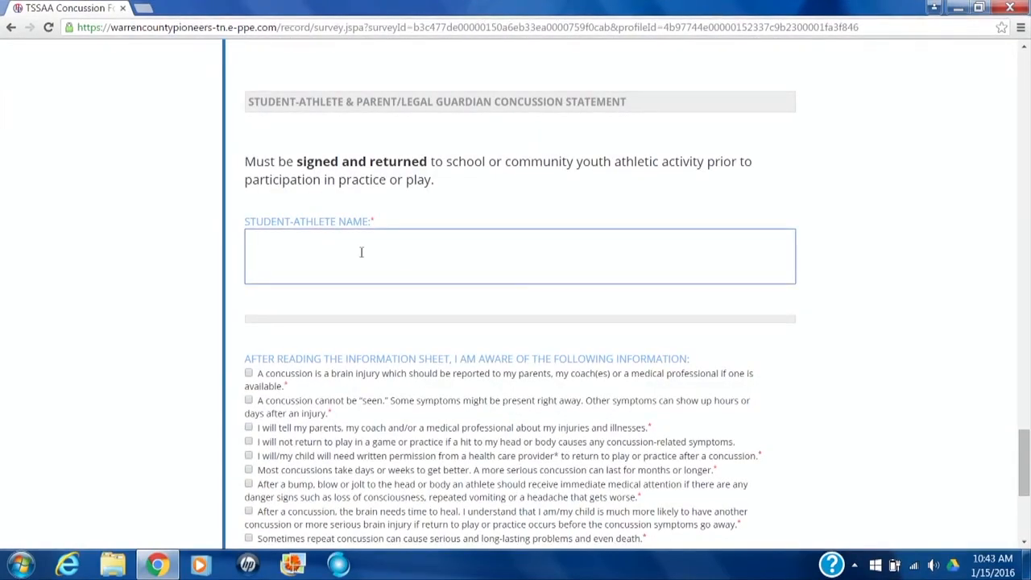
{"action": "type", "text": "Jane doe"}
- Acknowledge all nine concussion awareness statements, from reporting a brain injury to the dangers of repeat concussion
{"action": "scroll", "coordinate": [371, 244], "scroll_direction": "down", "scroll_amount": 3}
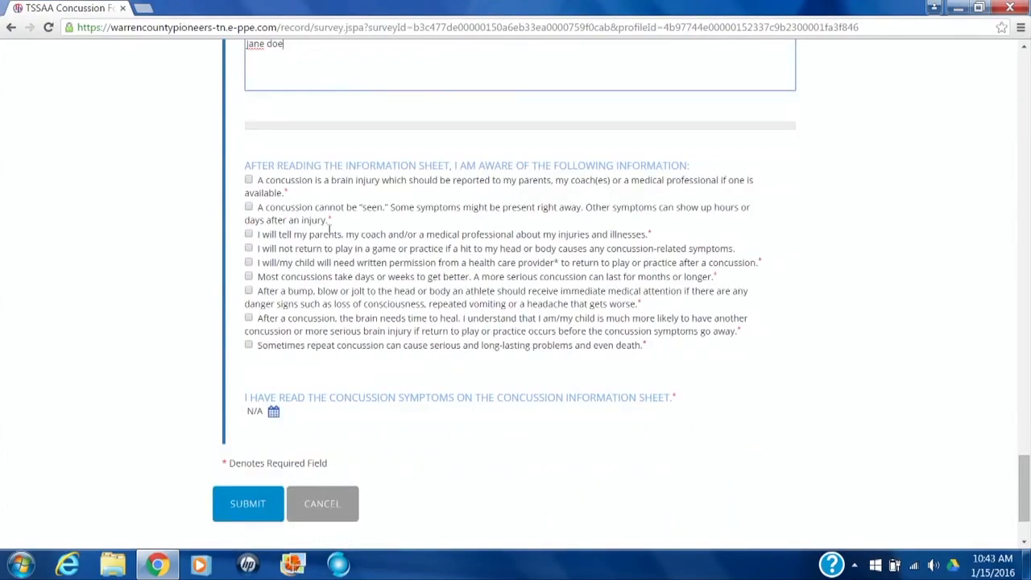
{"action": "left_click", "coordinate": [248, 180]}
{"action": "left_click", "coordinate": [248, 207]}
{"action": "left_click", "coordinate": [248, 235]}
{"action": "left_click", "coordinate": [248, 248]}
{"action": "left_click", "coordinate": [248, 263]}
{"action": "left_click", "coordinate": [248, 276]}
{"action": "left_click", "coordinate": [248, 291]}
{"action": "left_click", "coordinate": [248, 318]}
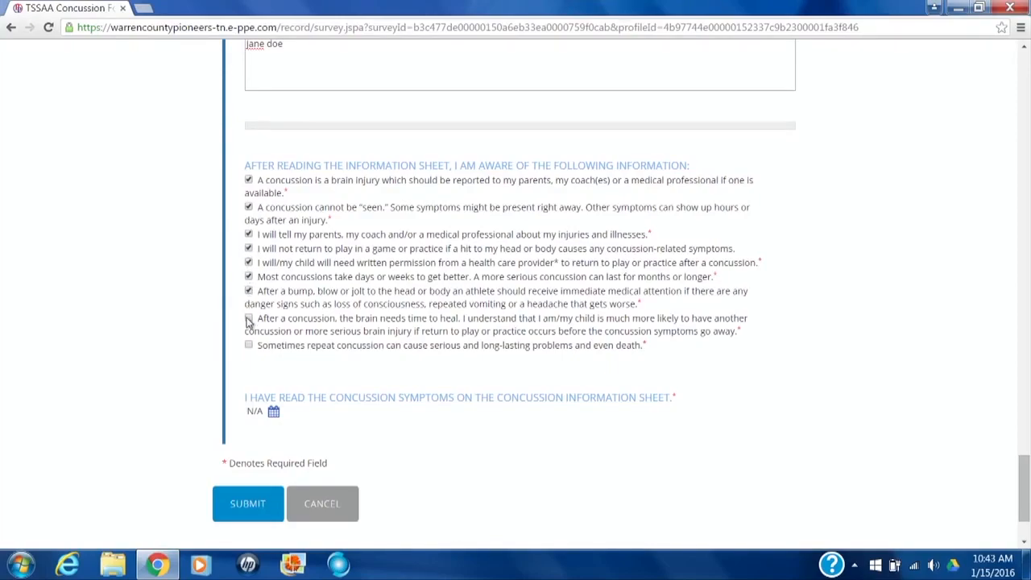
{"action": "left_click", "coordinate": [248, 345]}
- Set the date for having read the concussion symptoms to 01/15/2016 and submit the form
{"action": "scroll", "coordinate": [224, 351], "scroll_direction": "down", "scroll_amount": 1}
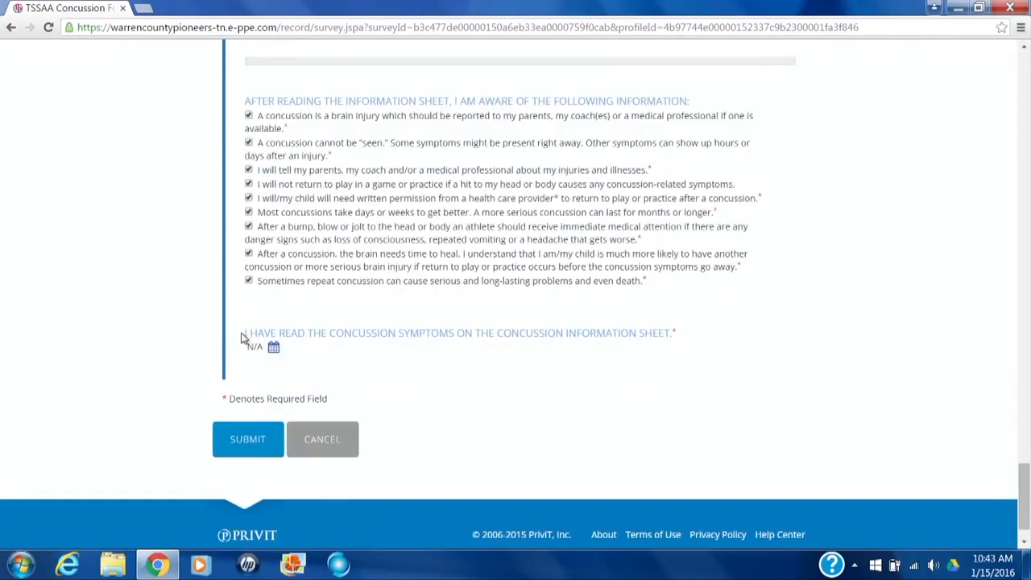
{"action": "left_click", "coordinate": [273, 348]}
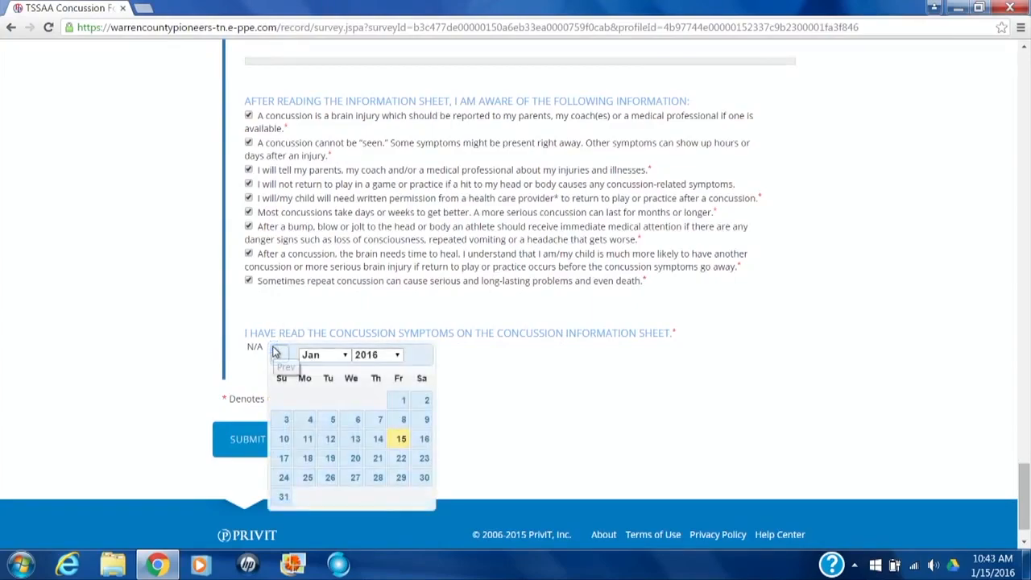
{"action": "left_click", "coordinate": [401, 441]}
{"action": "scroll", "coordinate": [433, 394], "scroll_direction": "down", "scroll_amount": 1}
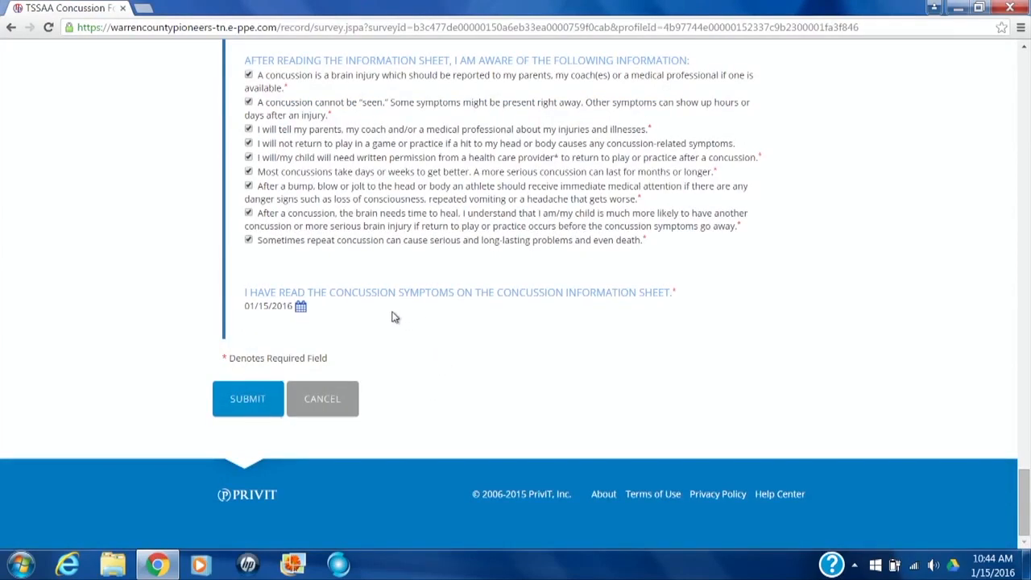
{"action": "left_click", "coordinate": [265, 407]}
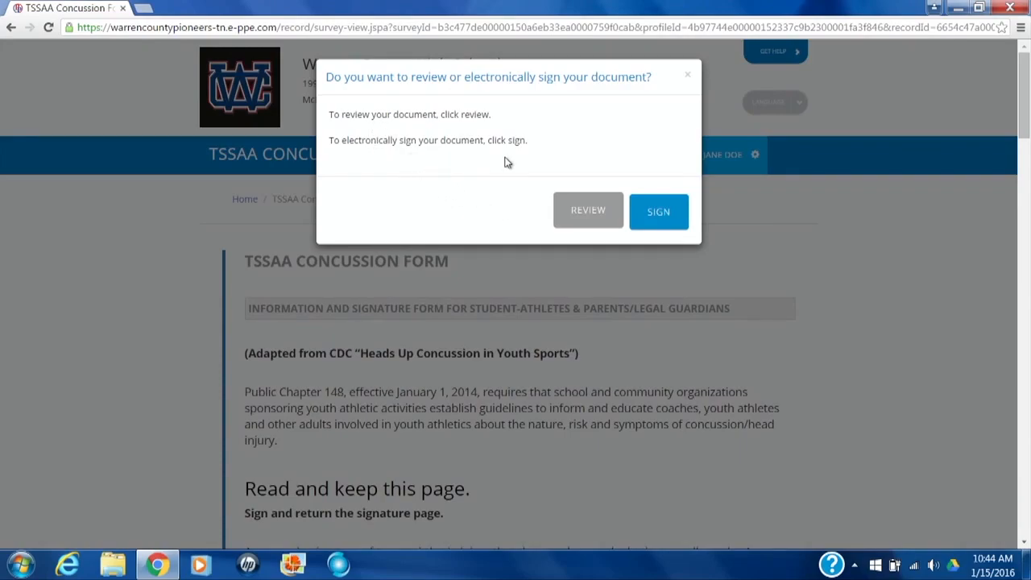
- Choose to sign the TSSAA Concussion Form electronically, attest to its content, and sign it with the parent's saved signature
{"action": "left_click", "coordinate": [658, 212]}
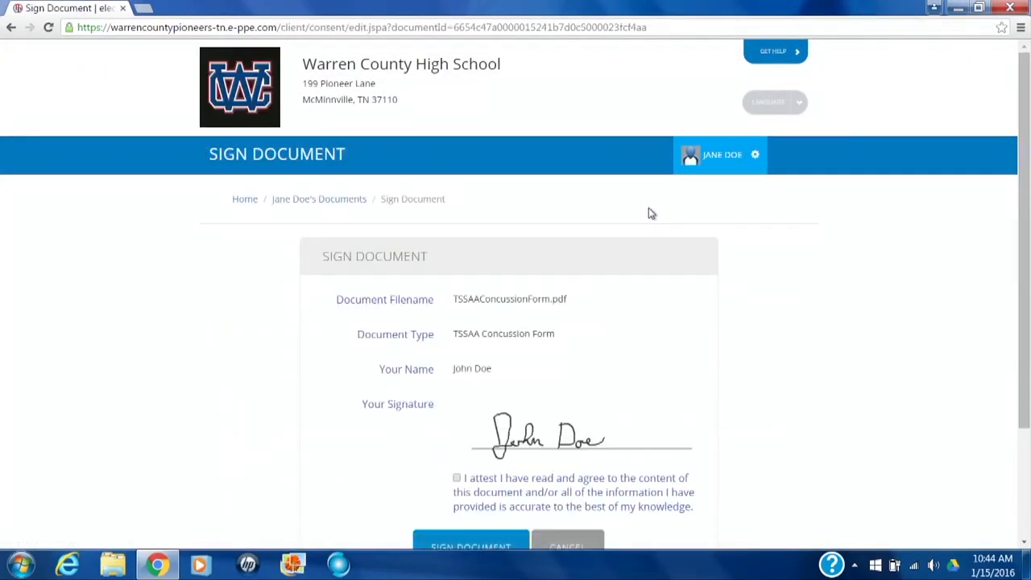
{"action": "scroll", "coordinate": [651, 214], "scroll_direction": "down", "scroll_amount": 1}
{"action": "scroll", "coordinate": [651, 213], "scroll_direction": "down", "scroll_amount": 1}
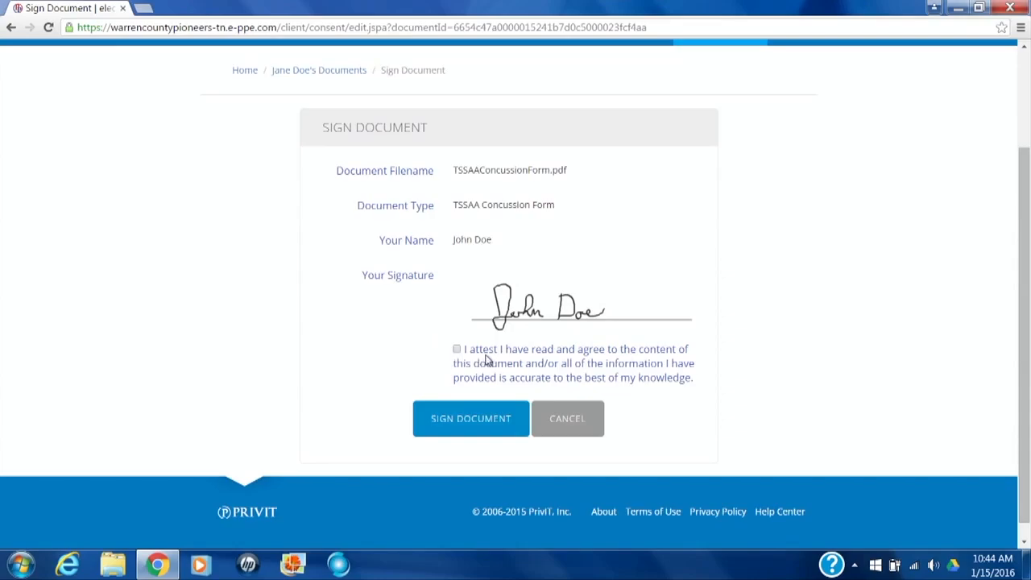
{"action": "left_click", "coordinate": [453, 420]}
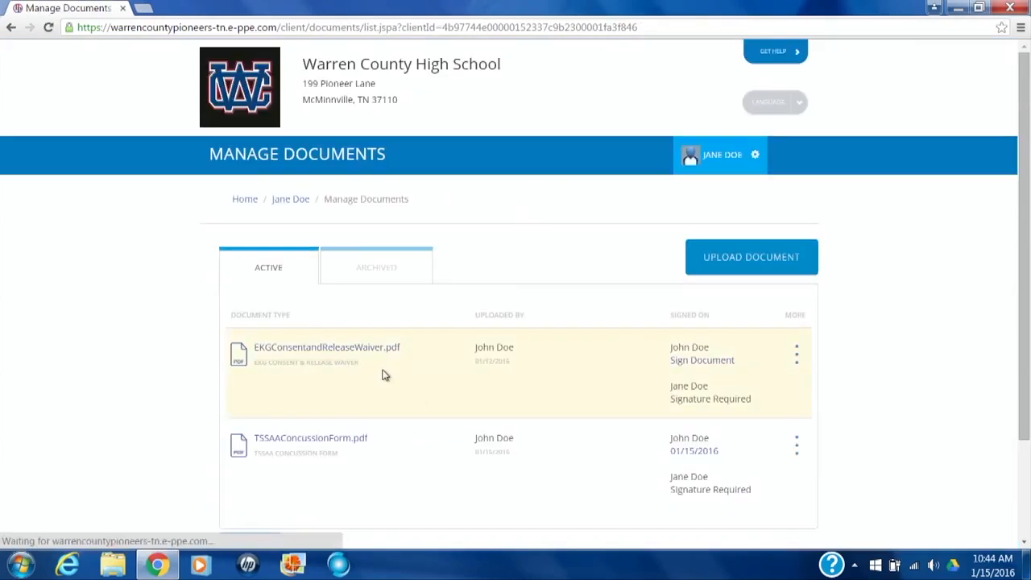
- Check the signatures in the child's active documents, finish managing documents, and review the status of the child's forms on the home page
{"action": "scroll", "coordinate": [383, 373], "scroll_direction": "down", "scroll_amount": 2}
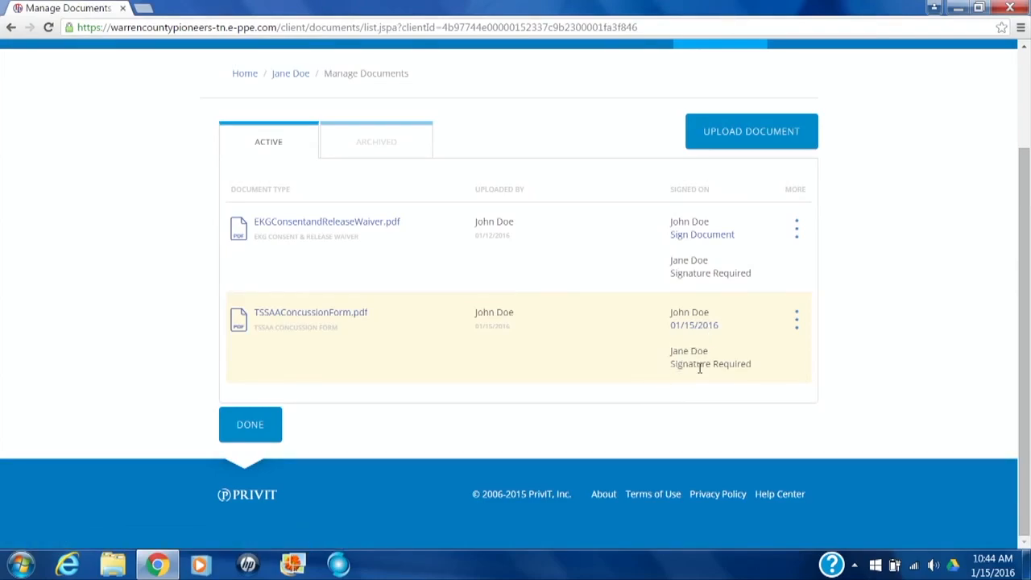
{"action": "left_click", "coordinate": [264, 429]}
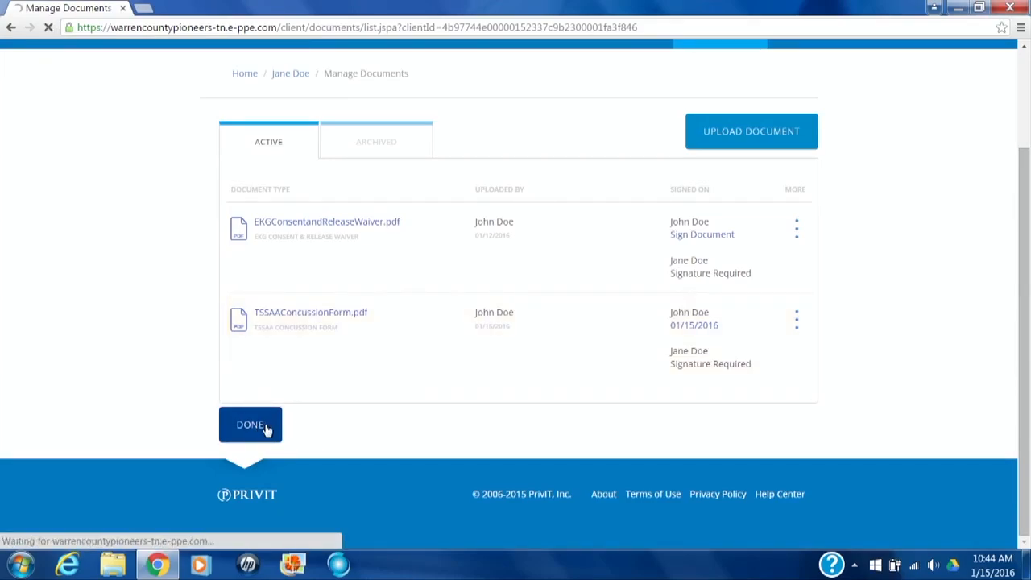
{"action": "scroll", "coordinate": [143, 325], "scroll_direction": "down", "scroll_amount": 3}
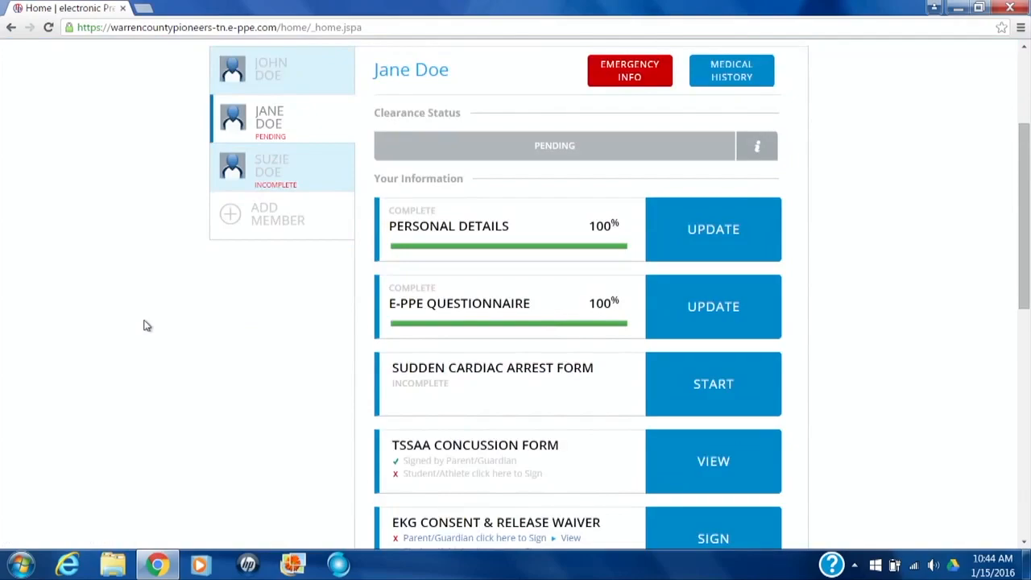
{"action": "scroll", "coordinate": [146, 325], "scroll_direction": "down", "scroll_amount": 2}
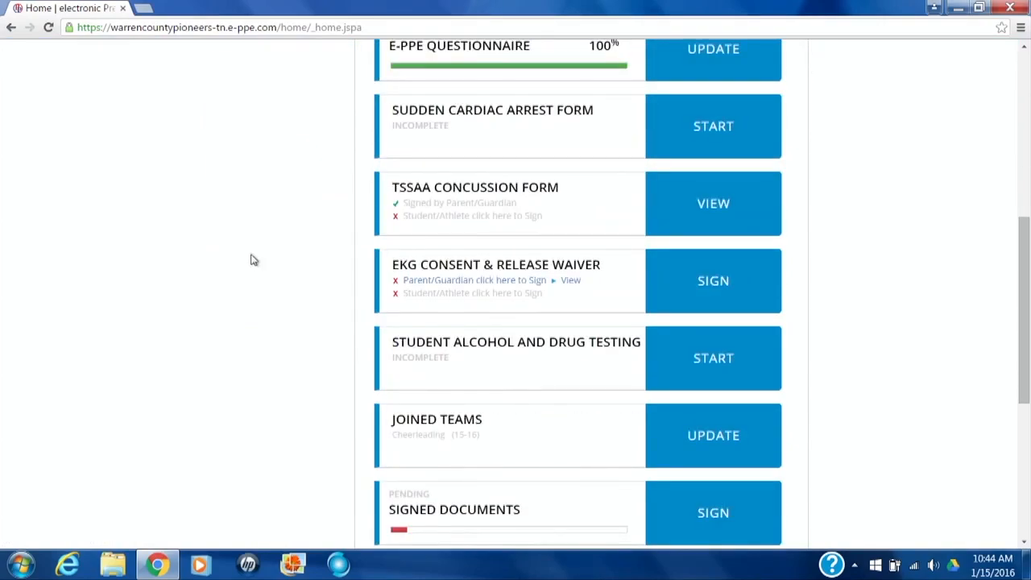
{"action": "scroll", "coordinate": [338, 254], "scroll_direction": "down", "scroll_amount": 1}
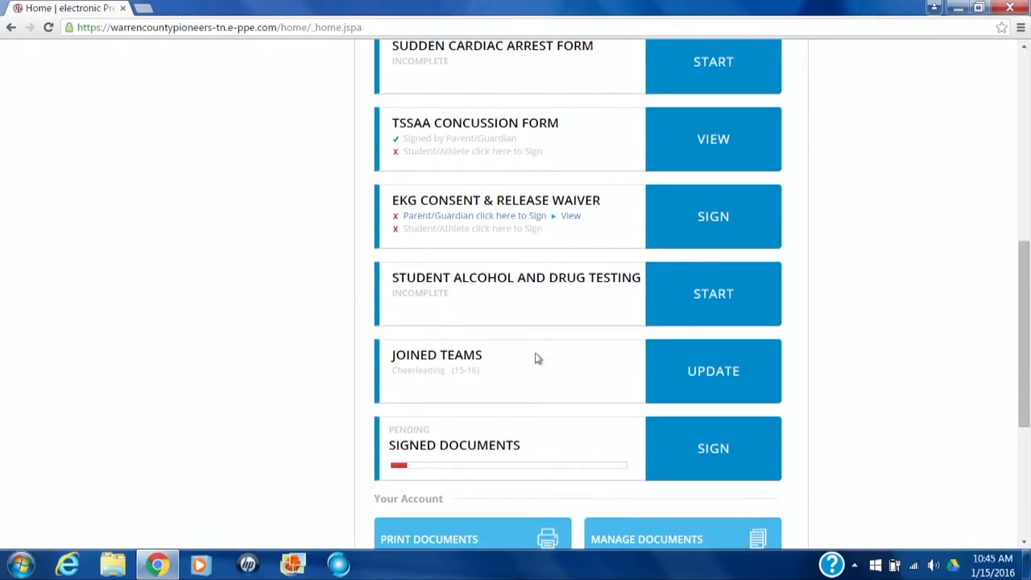
- Open the child's joined teams, review the team memberships list through Wrestling, and return to the home page
{"action": "left_click", "coordinate": [655, 375]}
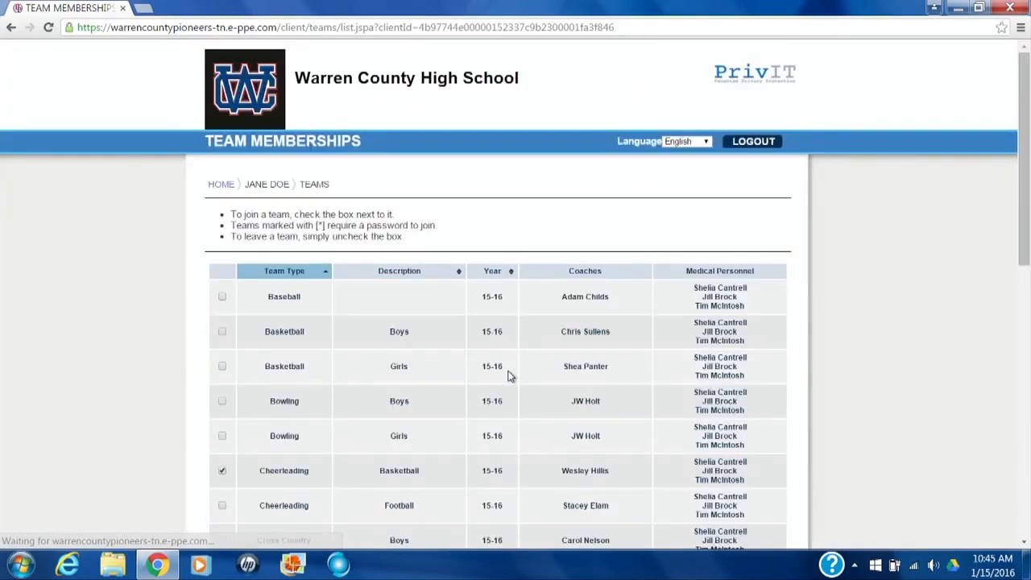
{"action": "scroll", "coordinate": [423, 367], "scroll_direction": "down", "scroll_amount": 2}
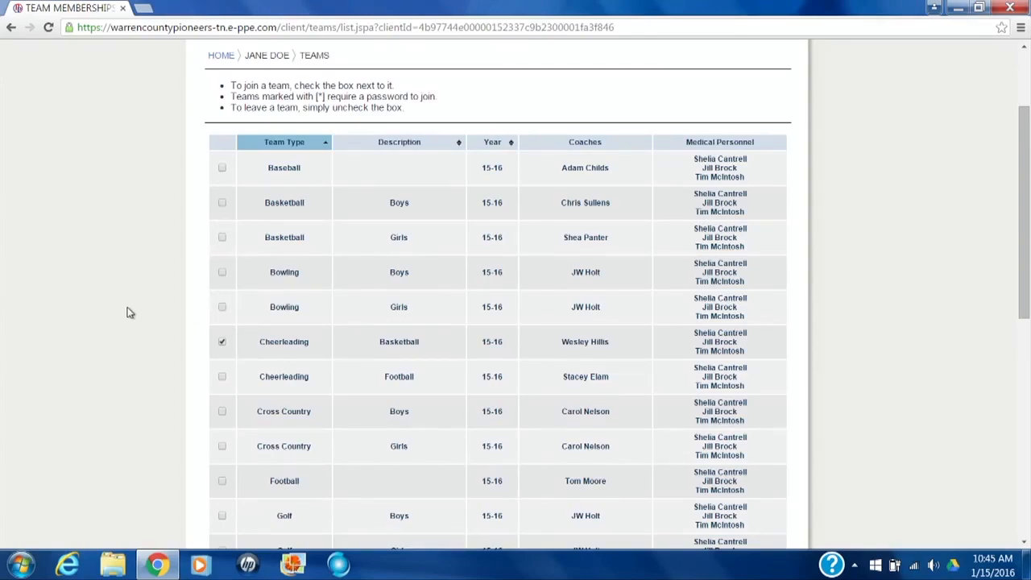
{"action": "scroll", "coordinate": [129, 308], "scroll_direction": "down", "scroll_amount": 6}
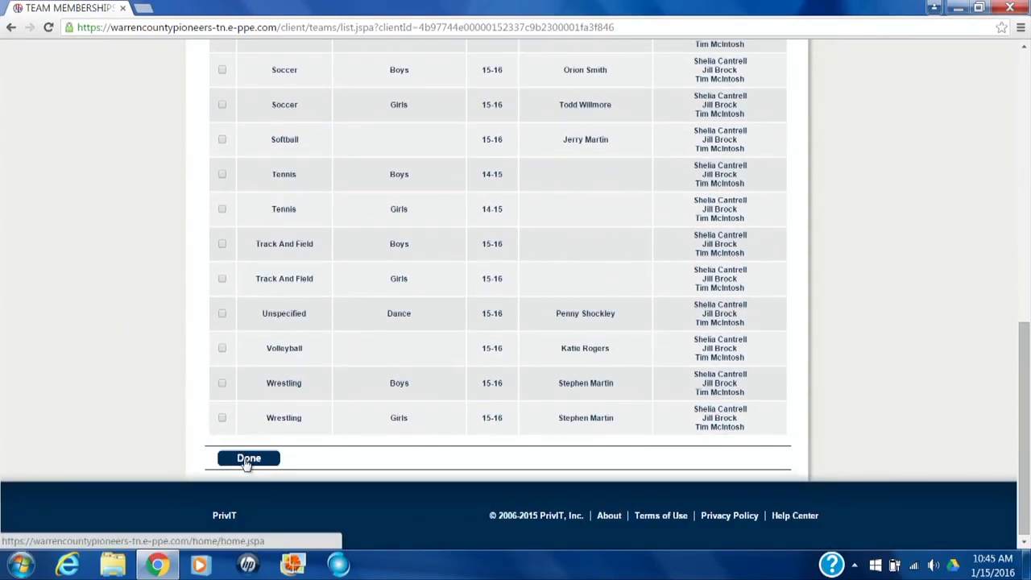
{"action": "left_click", "coordinate": [247, 459]}
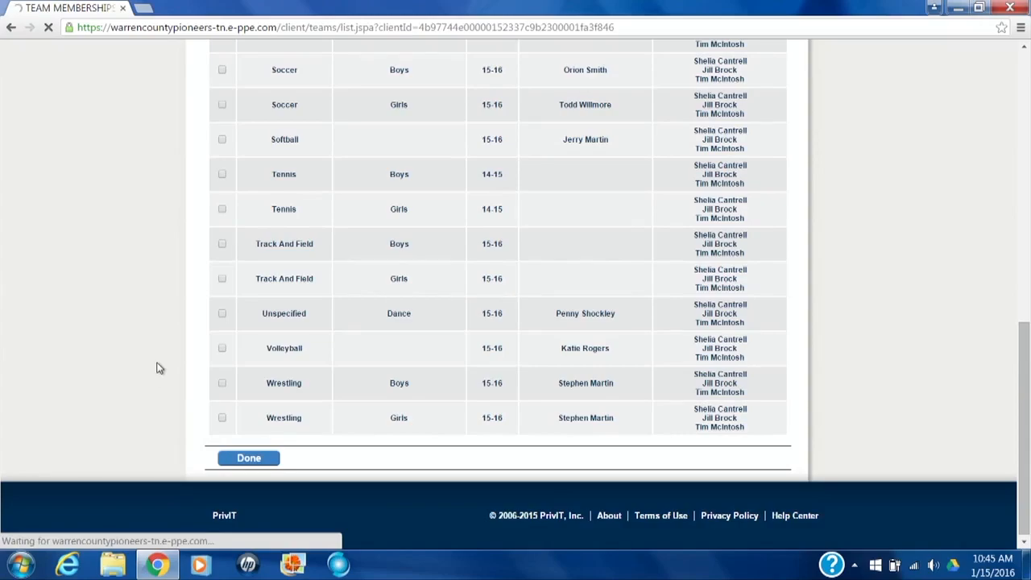
- Open the child's printable documents and review the general printouts, insurance printouts and additional forms
{"action": "scroll", "coordinate": [158, 368], "scroll_direction": "down", "scroll_amount": 5}
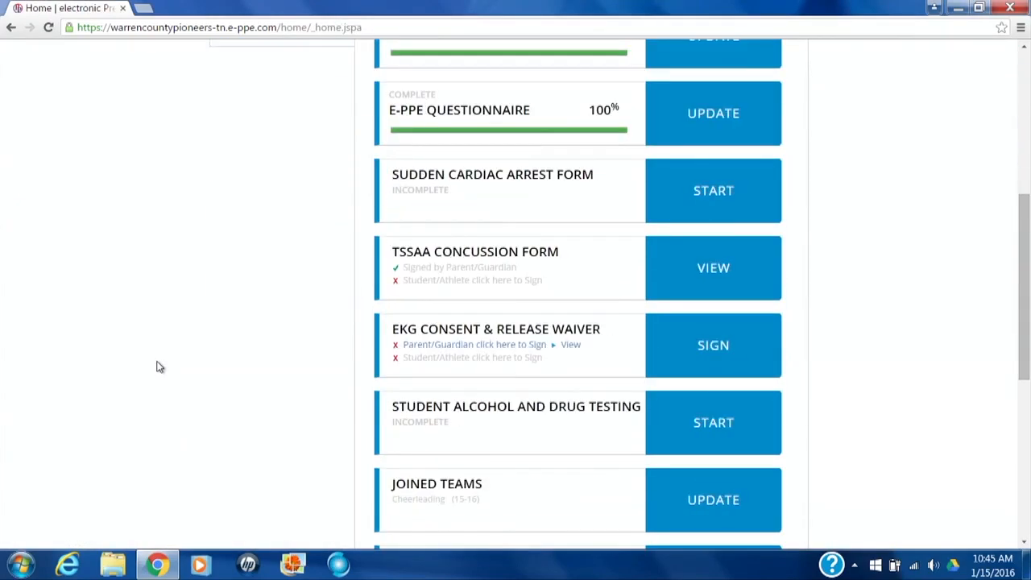
{"action": "scroll", "coordinate": [159, 368], "scroll_direction": "down", "scroll_amount": 4}
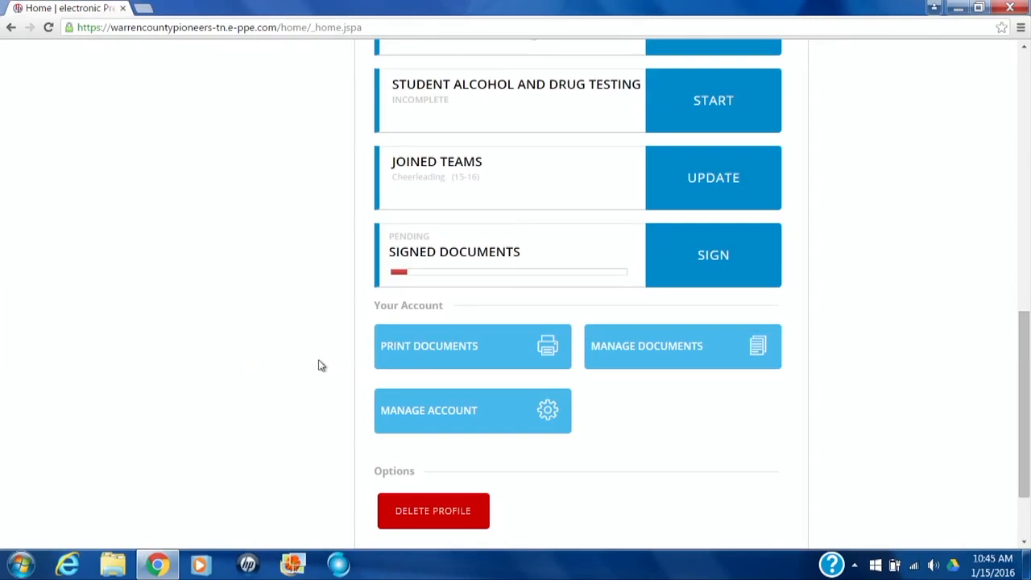
{"action": "left_click", "coordinate": [415, 347]}
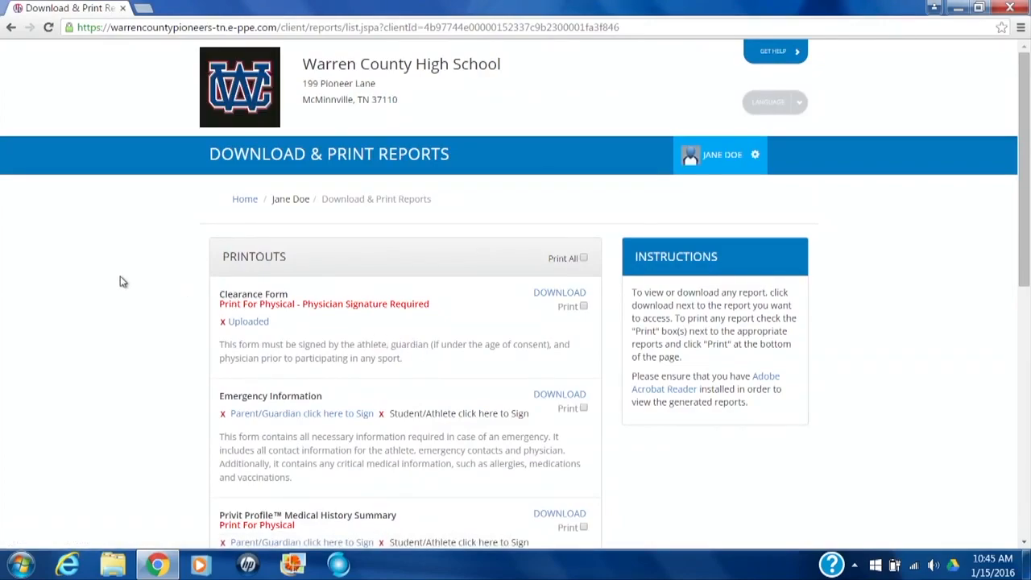
{"action": "scroll", "coordinate": [122, 281], "scroll_direction": "down", "scroll_amount": 2}
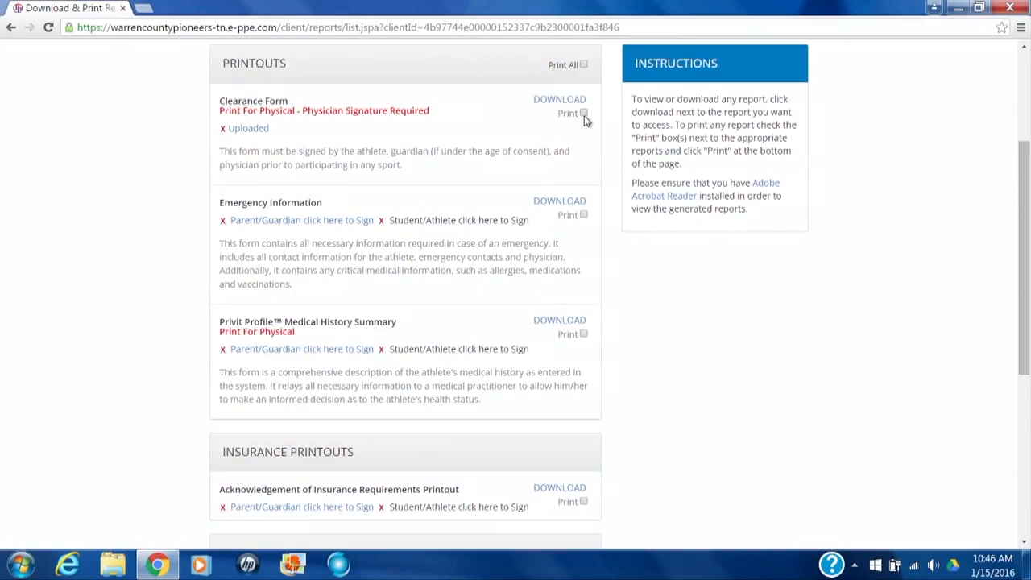
{"action": "scroll", "coordinate": [612, 246], "scroll_direction": "down", "scroll_amount": 5}
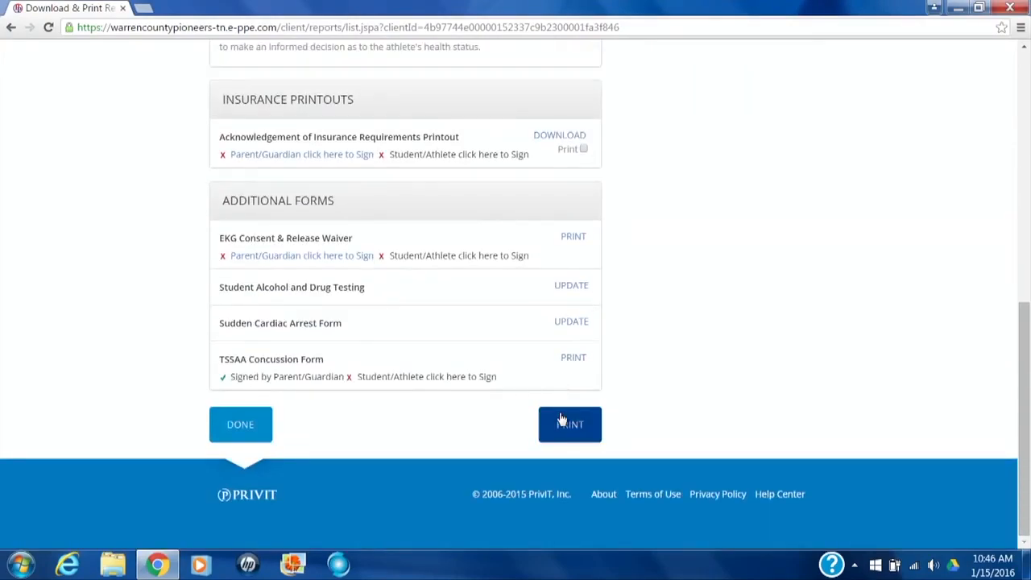
- Open the Clearance Form report, examine it from the student information to the examiner's signature section, and close it
{"action": "scroll", "coordinate": [677, 296], "scroll_direction": "up", "scroll_amount": 6}
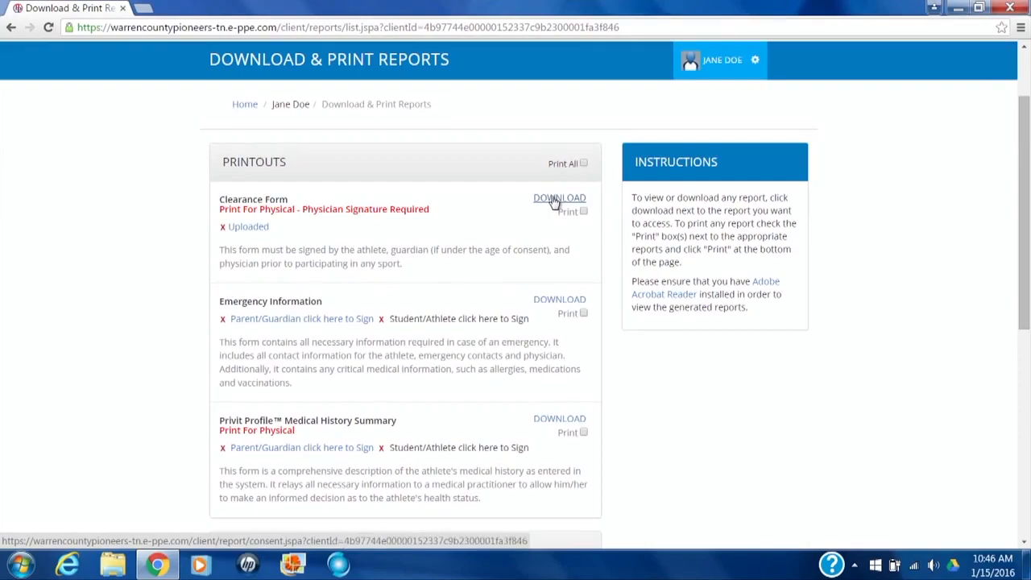
{"action": "left_click", "coordinate": [554, 201]}
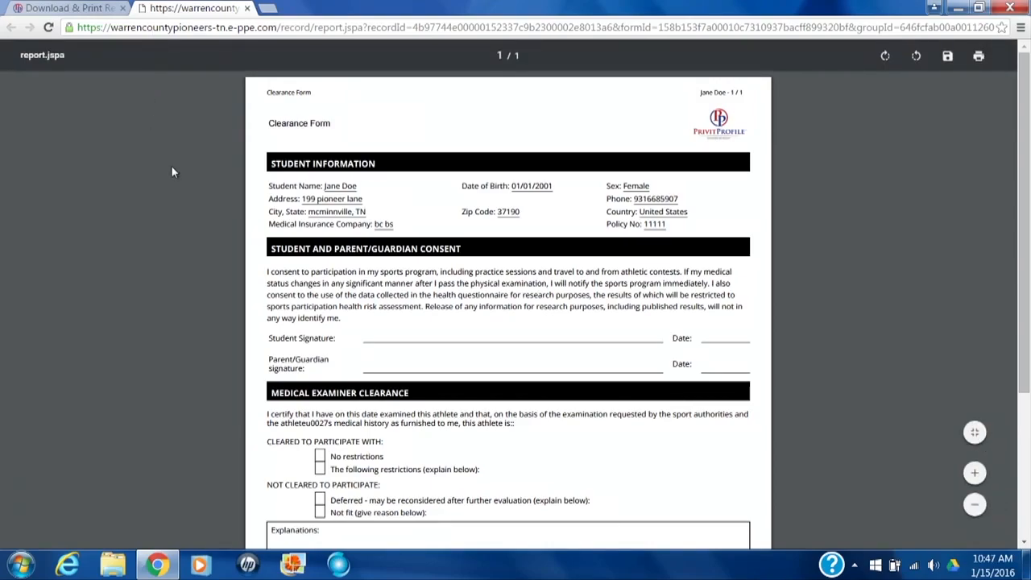
{"action": "scroll", "coordinate": [169, 170], "scroll_direction": "down", "scroll_amount": 3}
{"action": "scroll", "coordinate": [166, 172], "scroll_direction": "up", "scroll_amount": 3}
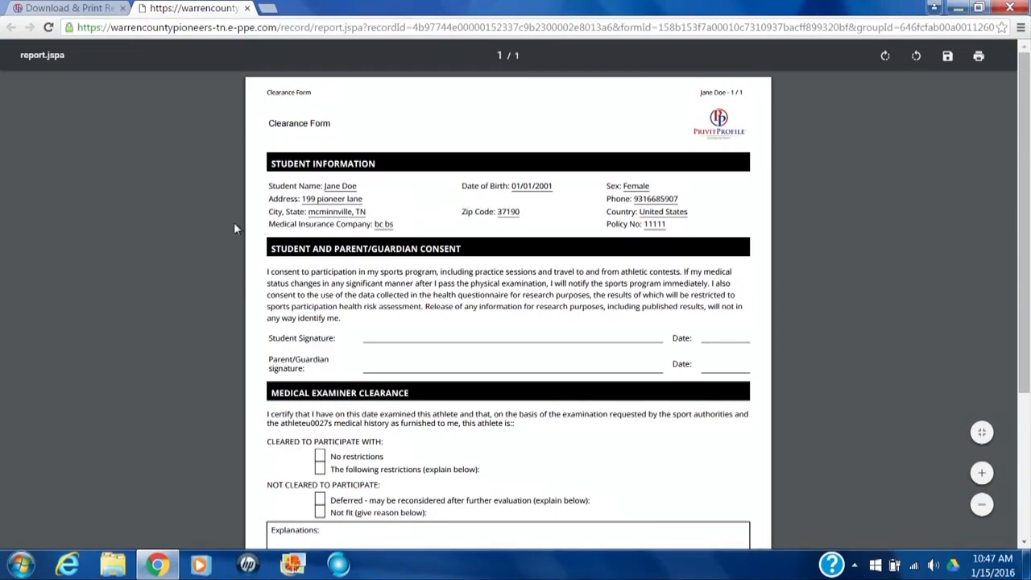
{"action": "scroll", "coordinate": [229, 229], "scroll_direction": "down", "scroll_amount": 2}
{"action": "scroll", "coordinate": [224, 229], "scroll_direction": "down", "scroll_amount": 1}
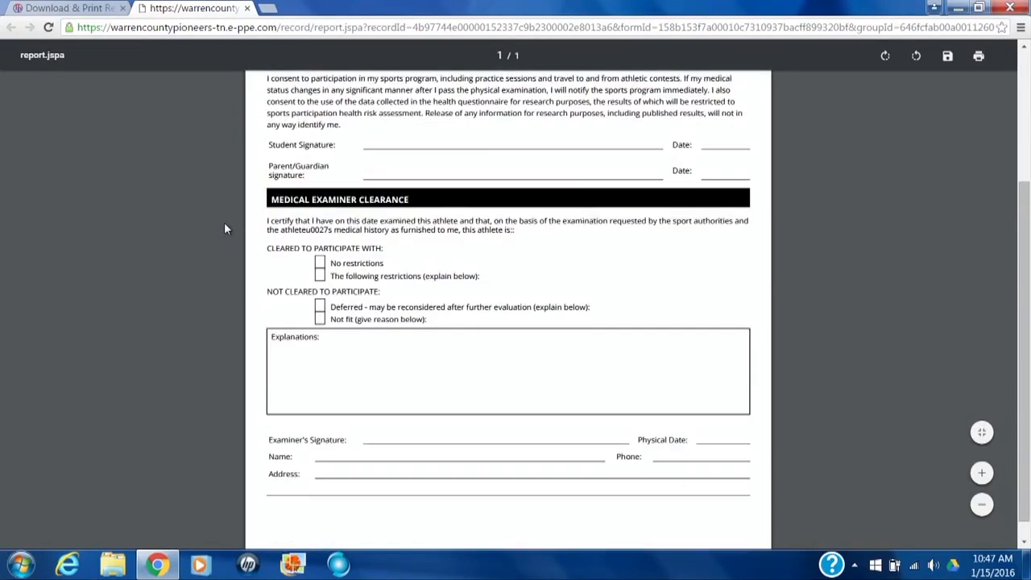
{"action": "scroll", "coordinate": [224, 229], "scroll_direction": "up", "scroll_amount": 1}
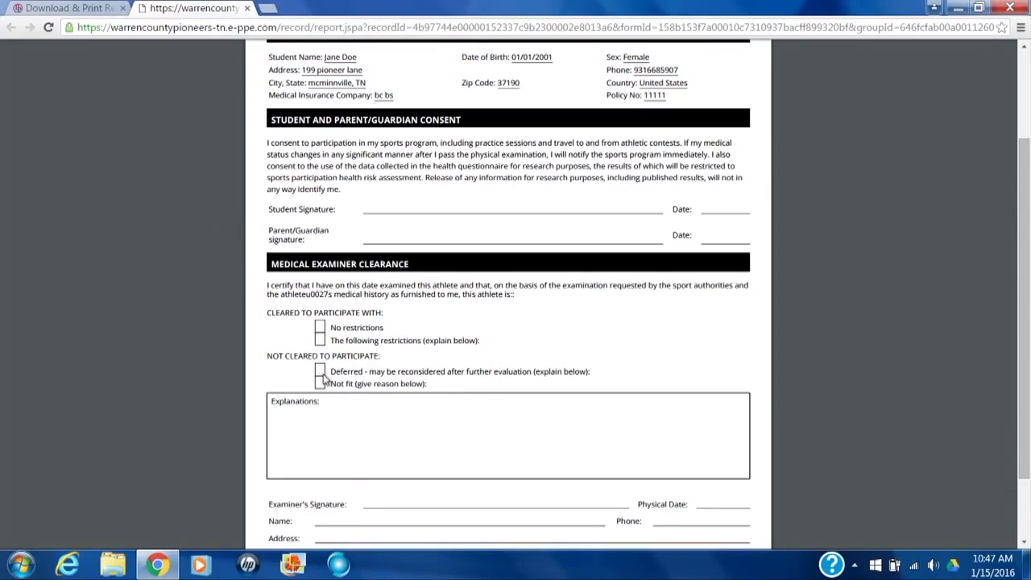
{"action": "scroll", "coordinate": [325, 375], "scroll_direction": "down", "scroll_amount": 1}
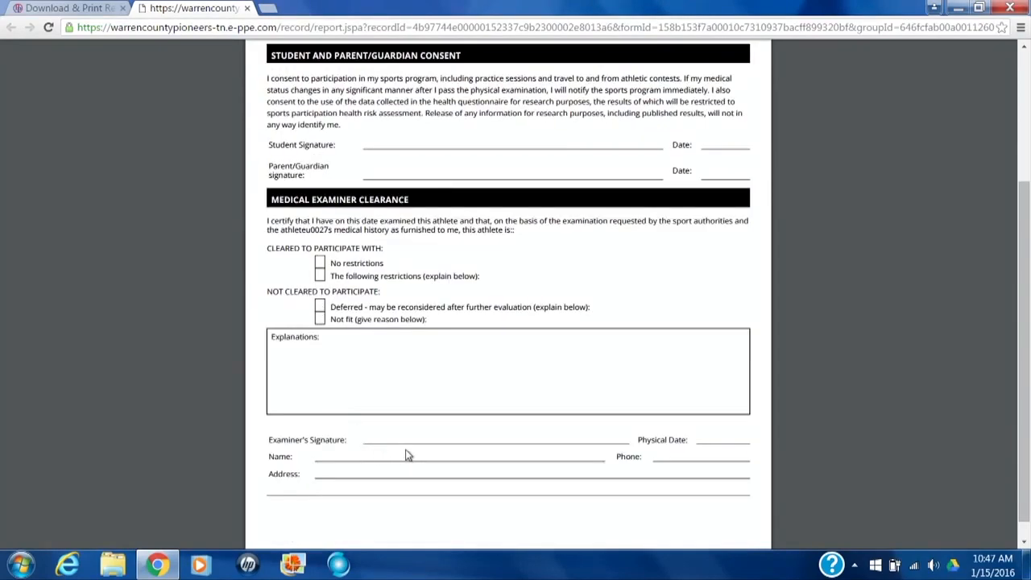
{"action": "scroll", "coordinate": [387, 425], "scroll_direction": "up", "scroll_amount": 1}
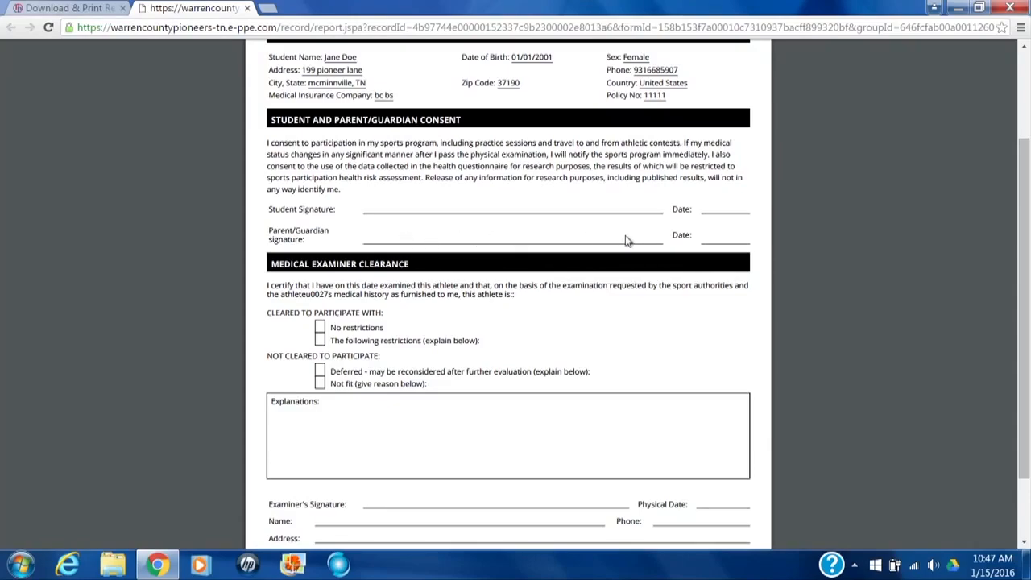
{"action": "scroll", "coordinate": [632, 307], "scroll_direction": "up", "scroll_amount": 2}
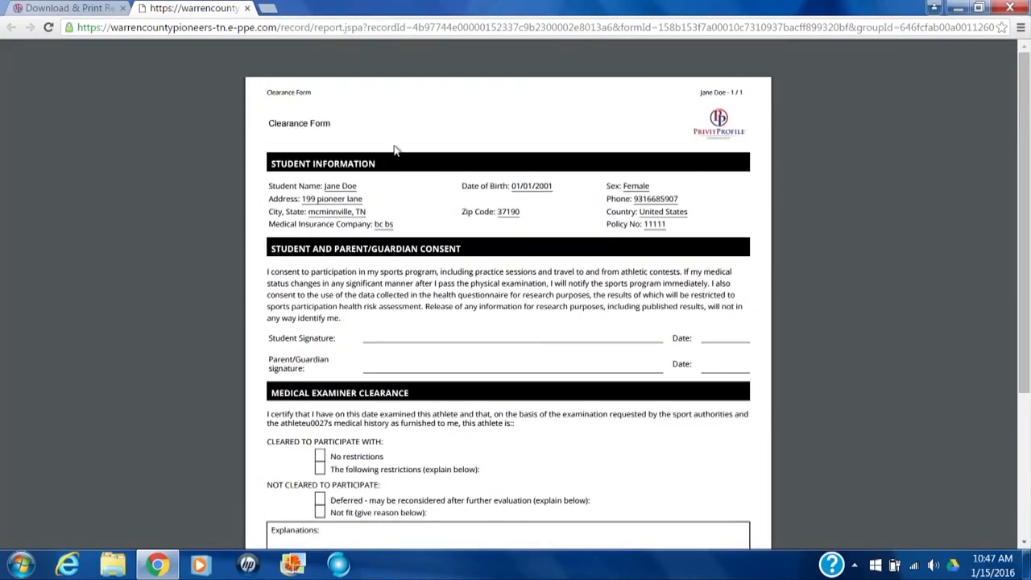
{"action": "left_click", "coordinate": [247, 9]}
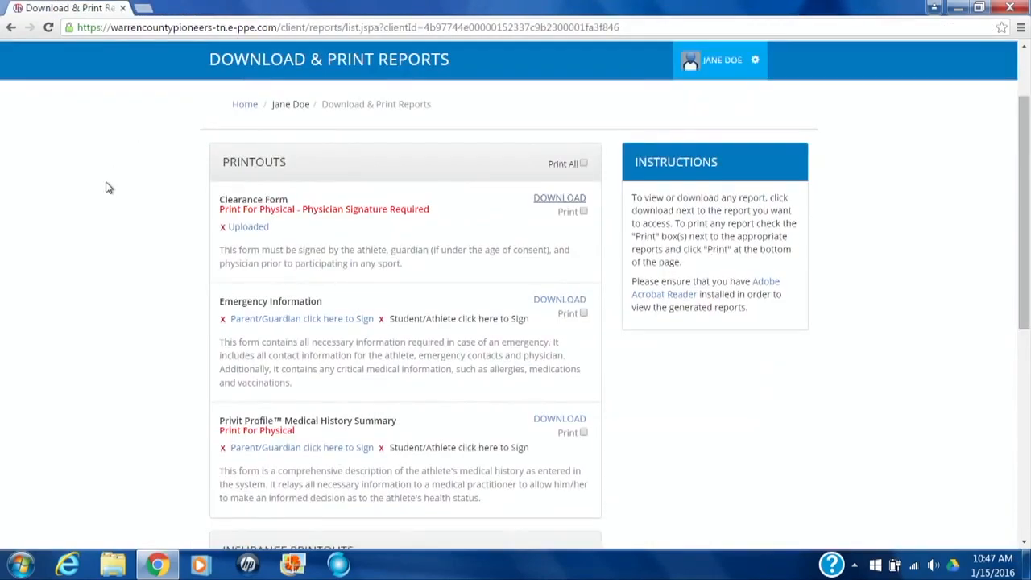
- Attest to the content of the Emergency Information form and sign it as parent/guardian with the saved signature
{"action": "scroll", "coordinate": [107, 187], "scroll_direction": "down", "scroll_amount": 2}
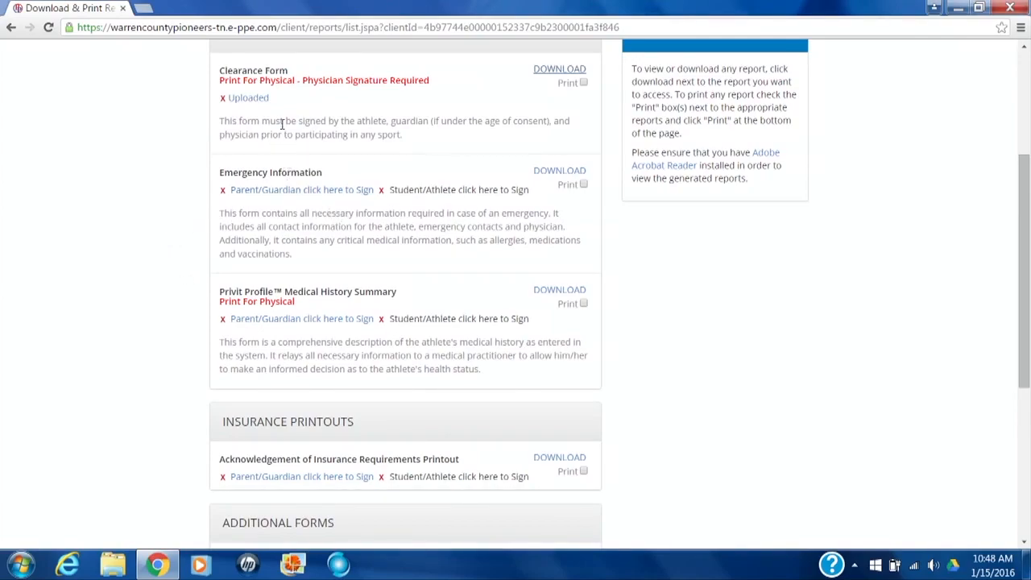
{"action": "left_click", "coordinate": [283, 192]}
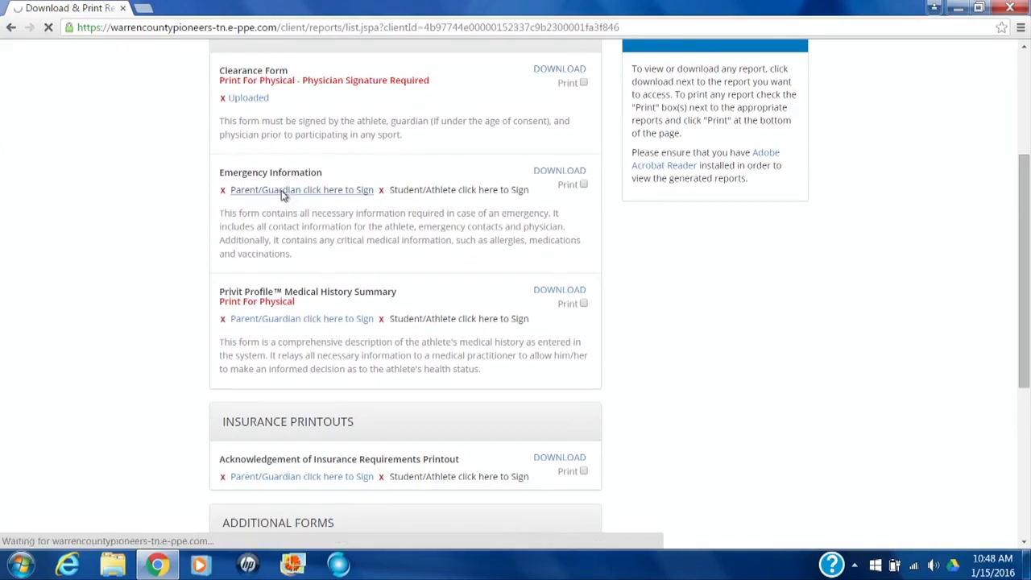
{"action": "scroll", "coordinate": [418, 322], "scroll_direction": "down", "scroll_amount": 2}
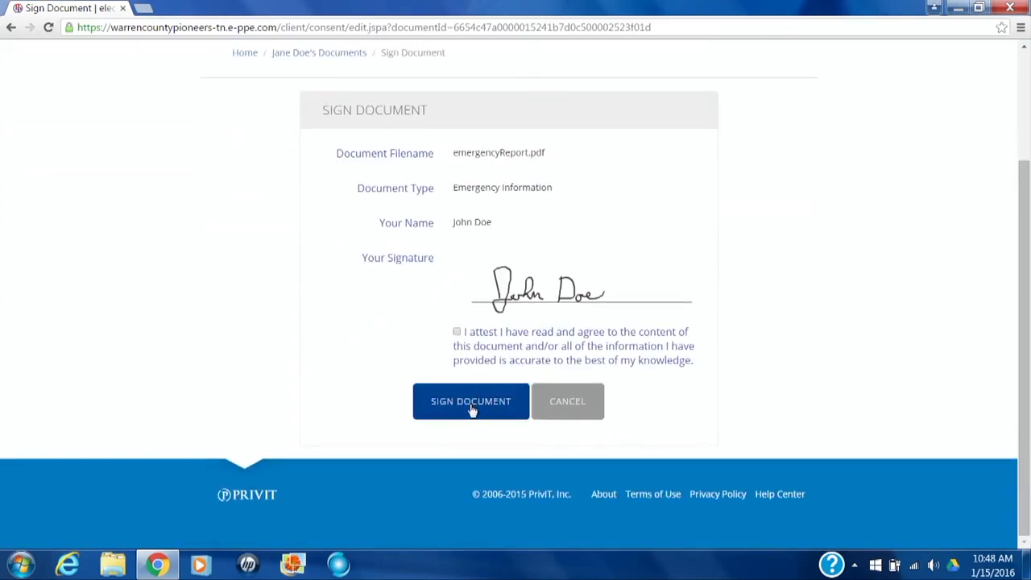
{"action": "left_click", "coordinate": [457, 332]}
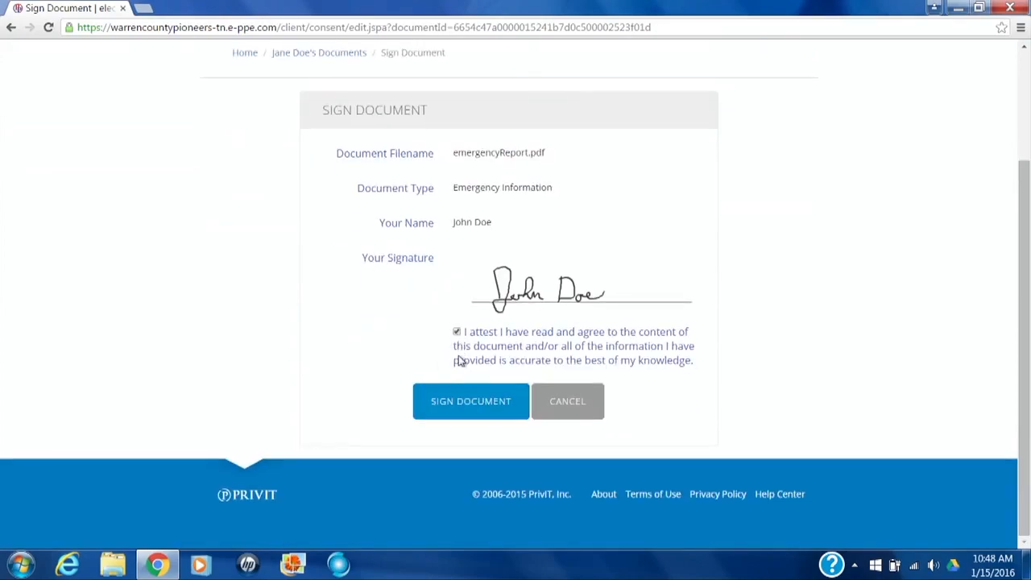
{"action": "left_click", "coordinate": [459, 402]}
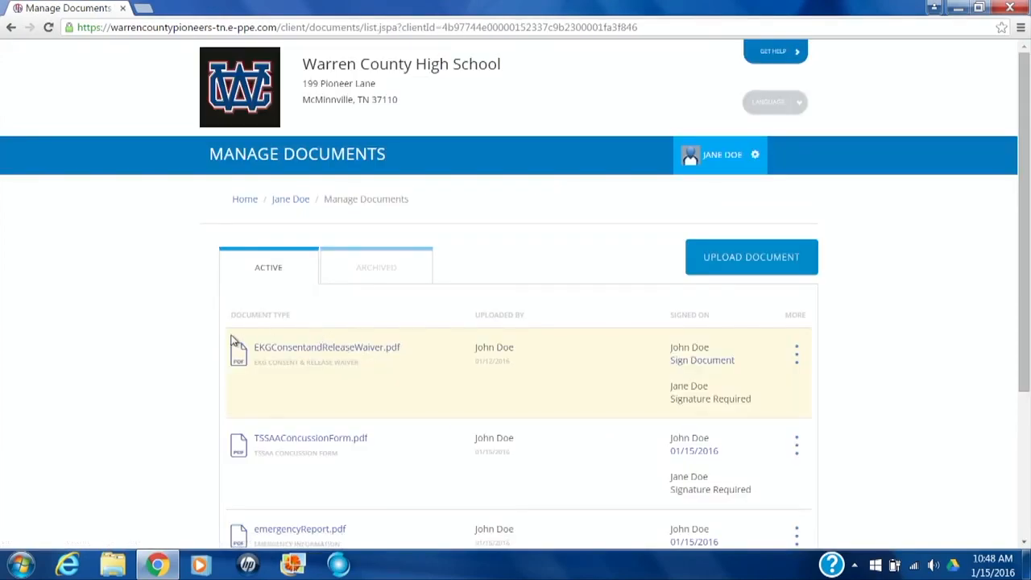
- Check the emergency report's entry in the child's active documents and return to the home page
{"action": "scroll", "coordinate": [232, 341], "scroll_direction": "down", "scroll_amount": 3}
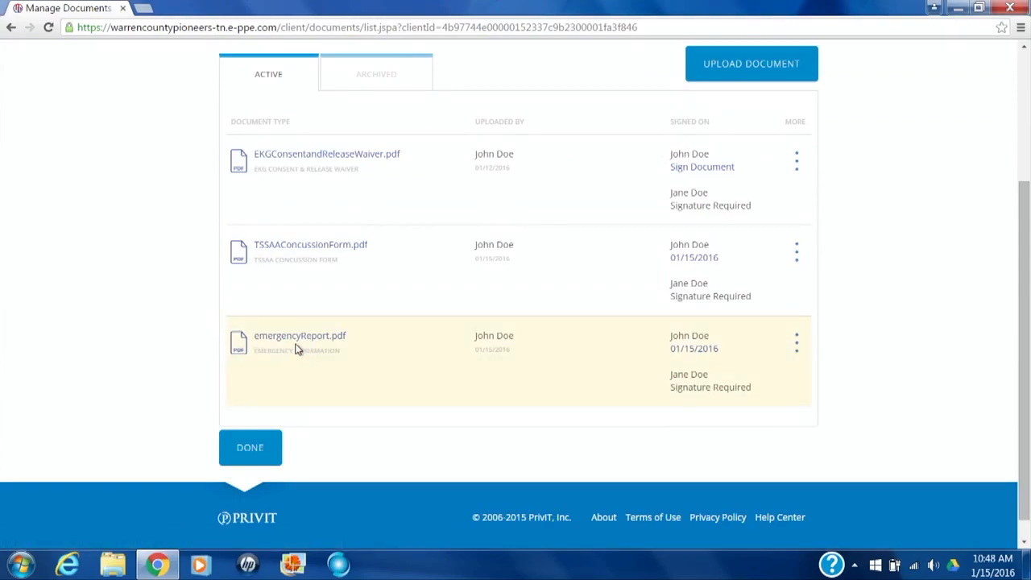
{"action": "scroll", "coordinate": [202, 306], "scroll_direction": "up", "scroll_amount": 2}
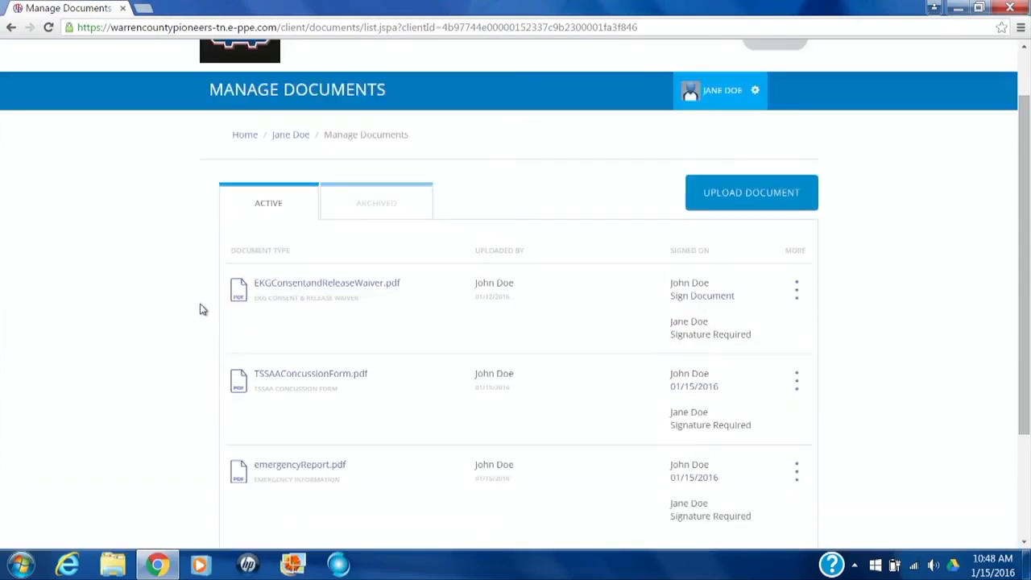
{"action": "left_click", "coordinate": [241, 138]}
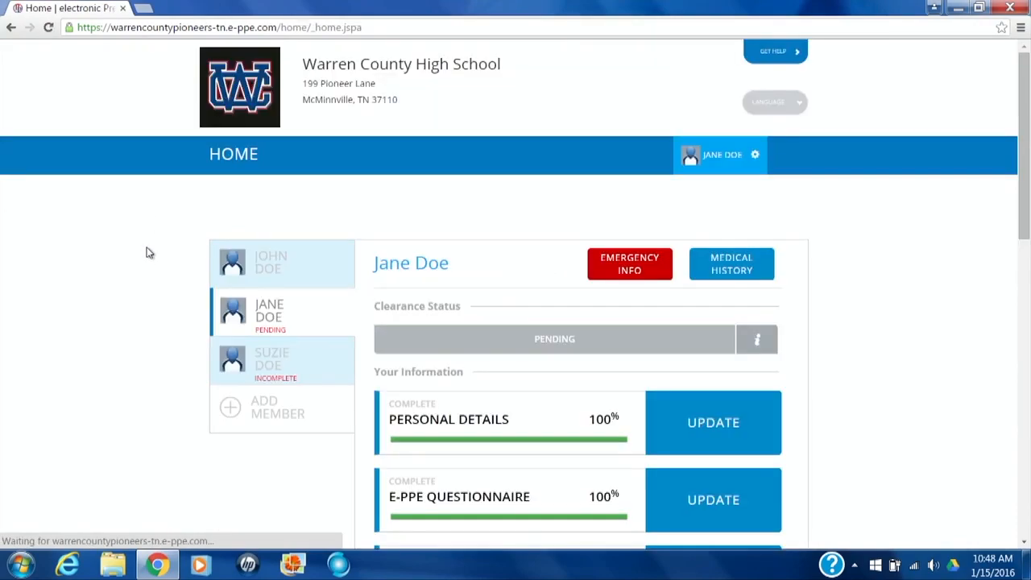
- Reopen the child's printable documents and check the parent signature status of the Emergency Information form and Privit Profile Medical History Summary
{"action": "scroll", "coordinate": [147, 253], "scroll_direction": "down", "scroll_amount": 3}
{"action": "scroll", "coordinate": [146, 253], "scroll_direction": "down", "scroll_amount": 8}
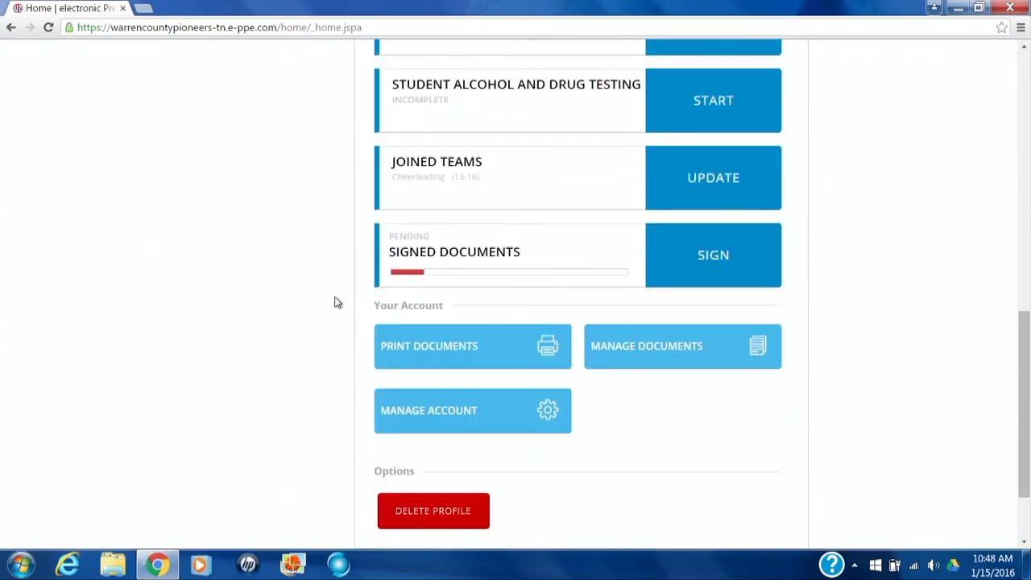
{"action": "left_click", "coordinate": [415, 347]}
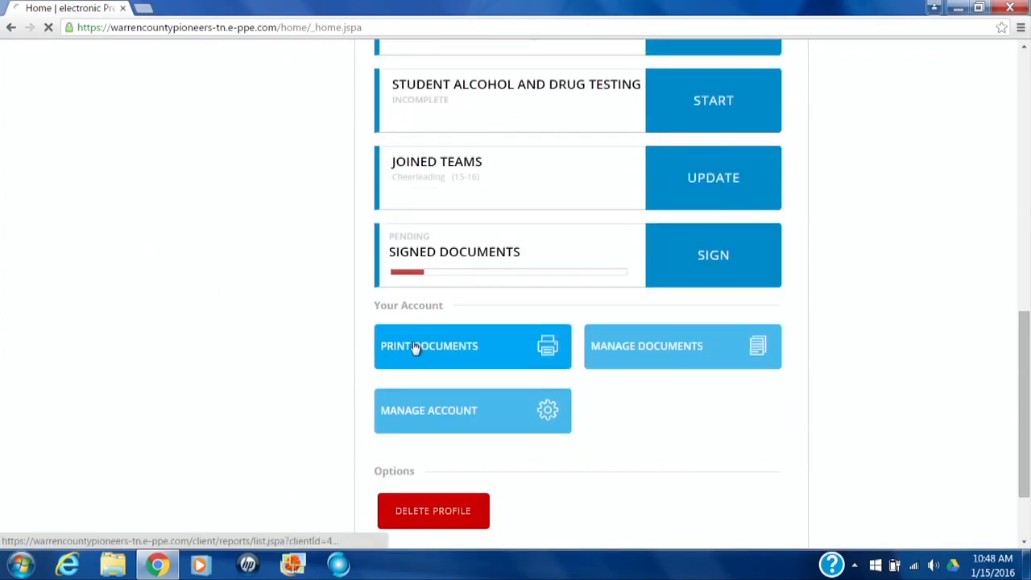
{"action": "scroll", "coordinate": [214, 321], "scroll_direction": "down", "scroll_amount": 3}
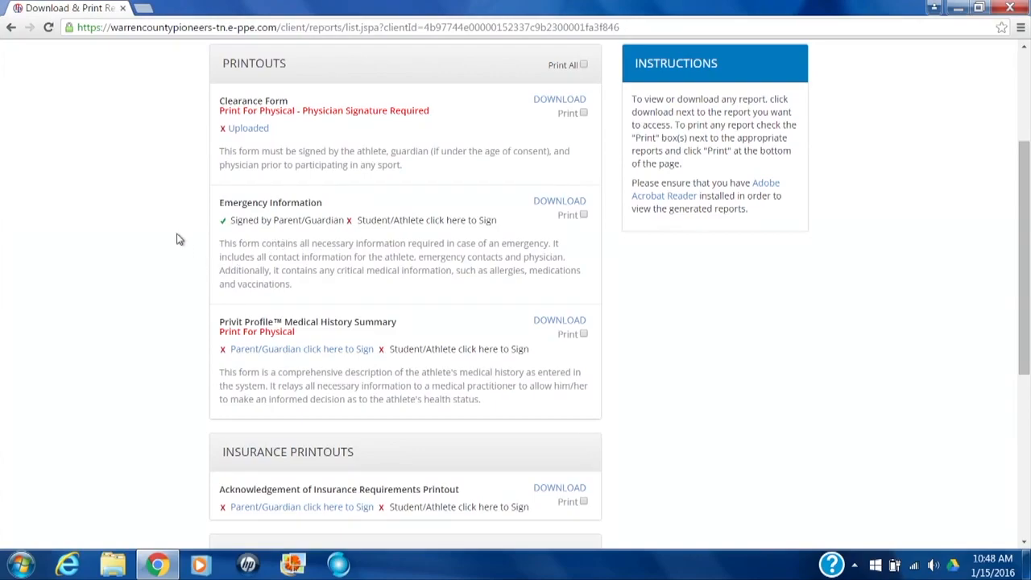
{"action": "scroll", "coordinate": [178, 239], "scroll_direction": "down", "scroll_amount": 1}
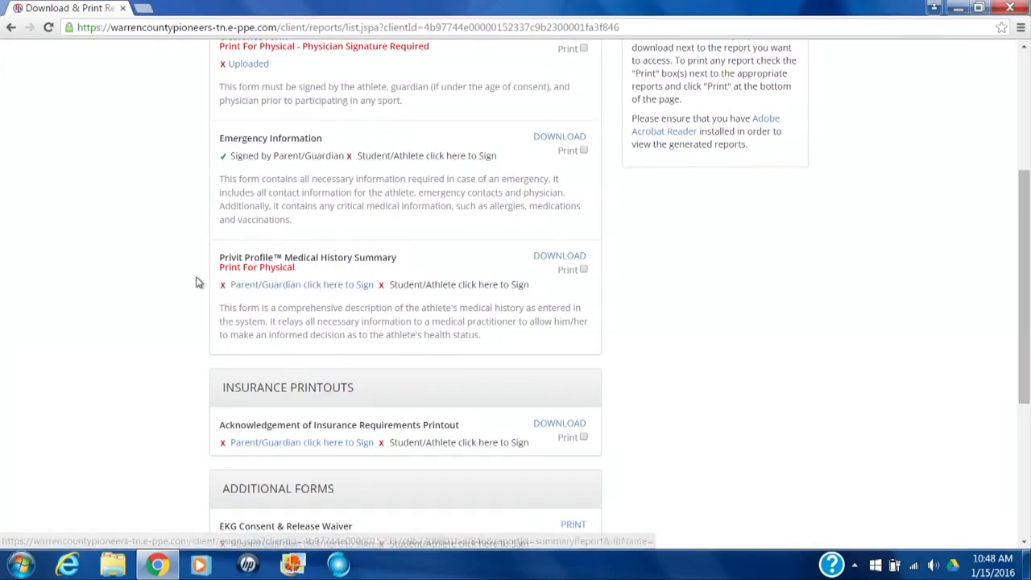
- Check the signature status of the insurance printout and additional forms in the child's printable documents, and return to the home page
{"action": "scroll", "coordinate": [179, 272], "scroll_direction": "down", "scroll_amount": 3}
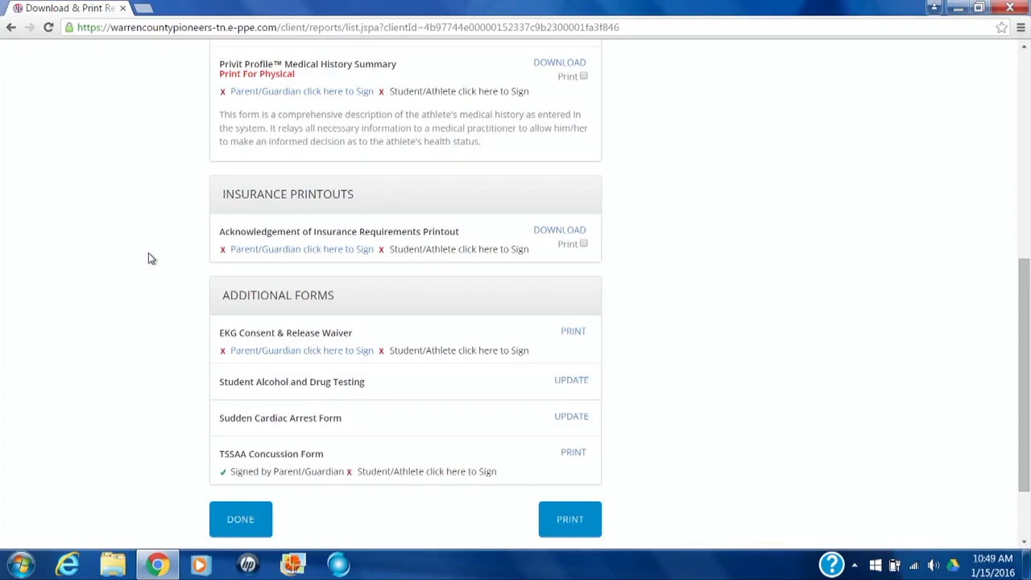
{"action": "scroll", "coordinate": [149, 257], "scroll_direction": "up", "scroll_amount": 4}
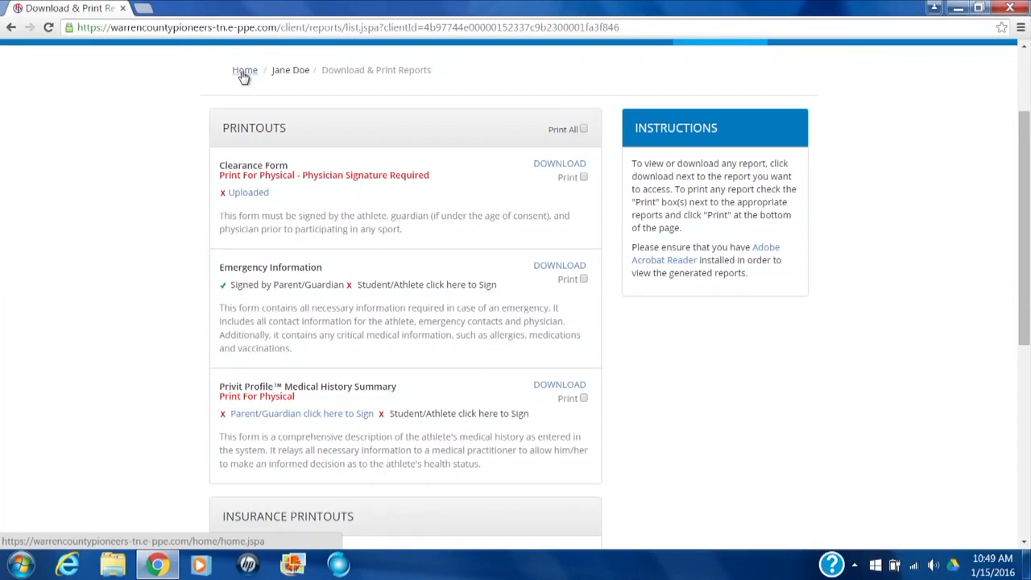
{"action": "left_click", "coordinate": [244, 71]}
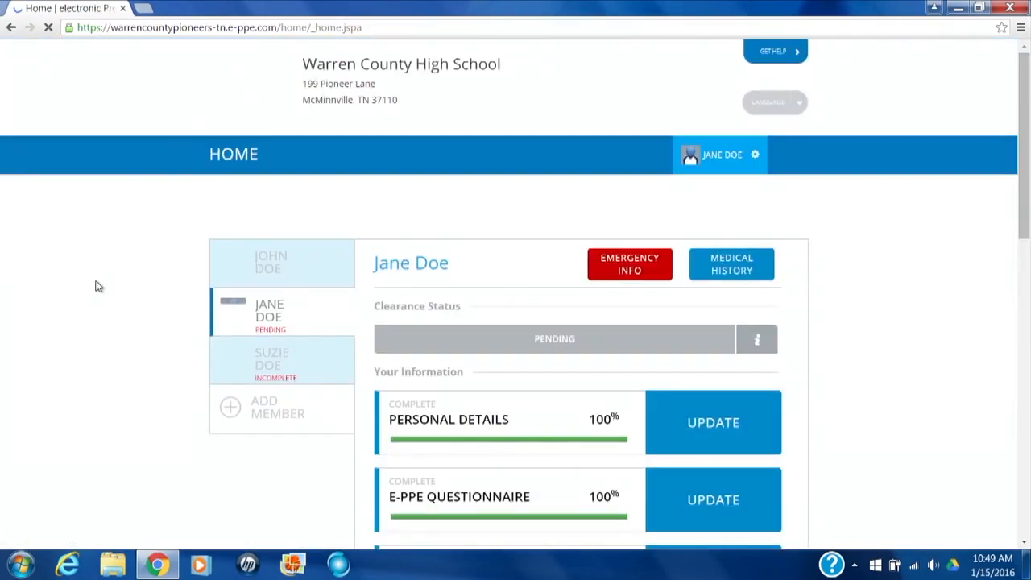
- Review the child's form list on the home page, from the questionnaire to the signed documents and account options
{"action": "scroll", "coordinate": [102, 303], "scroll_direction": "down", "scroll_amount": 1}
{"action": "scroll", "coordinate": [102, 303], "scroll_direction": "down", "scroll_amount": 5}
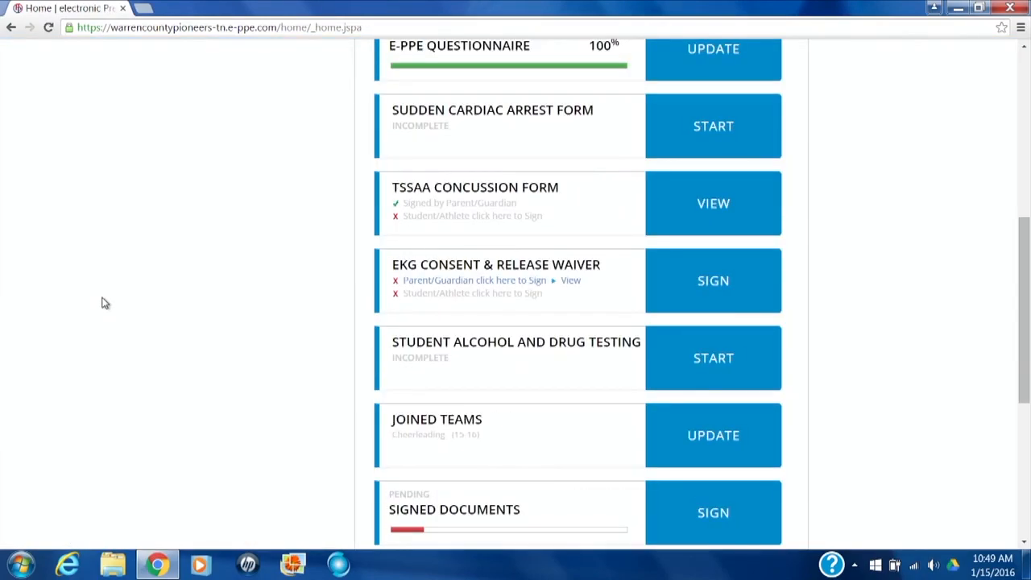
{"action": "scroll", "coordinate": [101, 303], "scroll_direction": "down", "scroll_amount": 3}
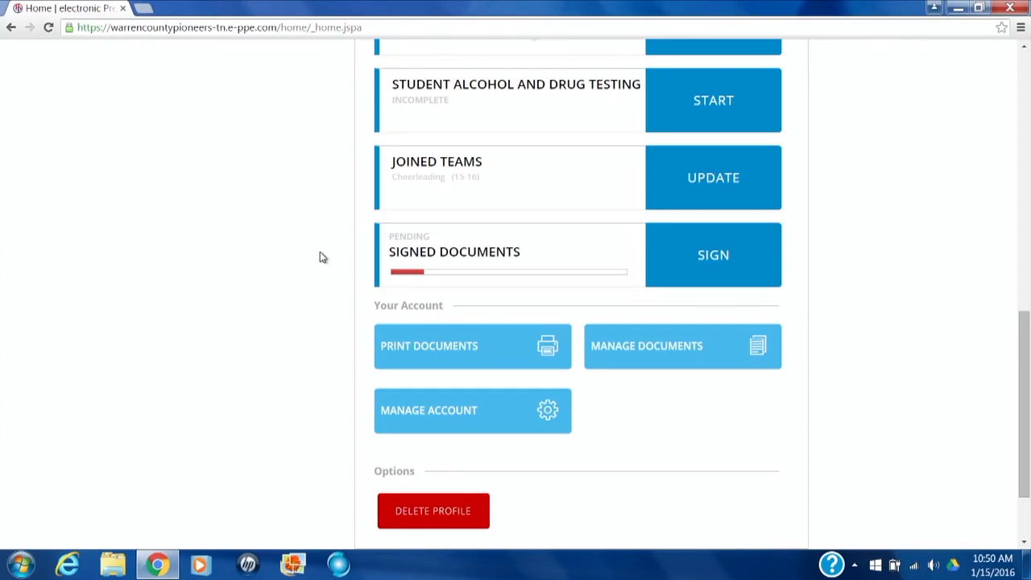
{"action": "scroll", "coordinate": [302, 326], "scroll_direction": "up", "scroll_amount": 2}
{"action": "scroll", "coordinate": [302, 326], "scroll_direction": "down", "scroll_amount": 2}
- Open the child's document management page and check the parent and student signature status of each active document
{"action": "left_click", "coordinate": [637, 351]}
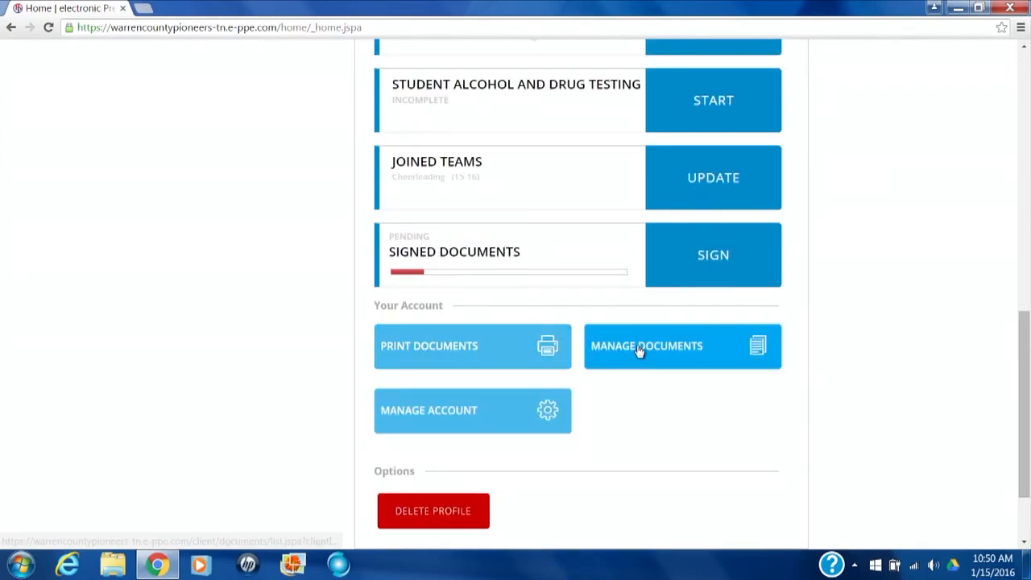
{"action": "scroll", "coordinate": [626, 348], "scroll_direction": "down", "scroll_amount": 1}
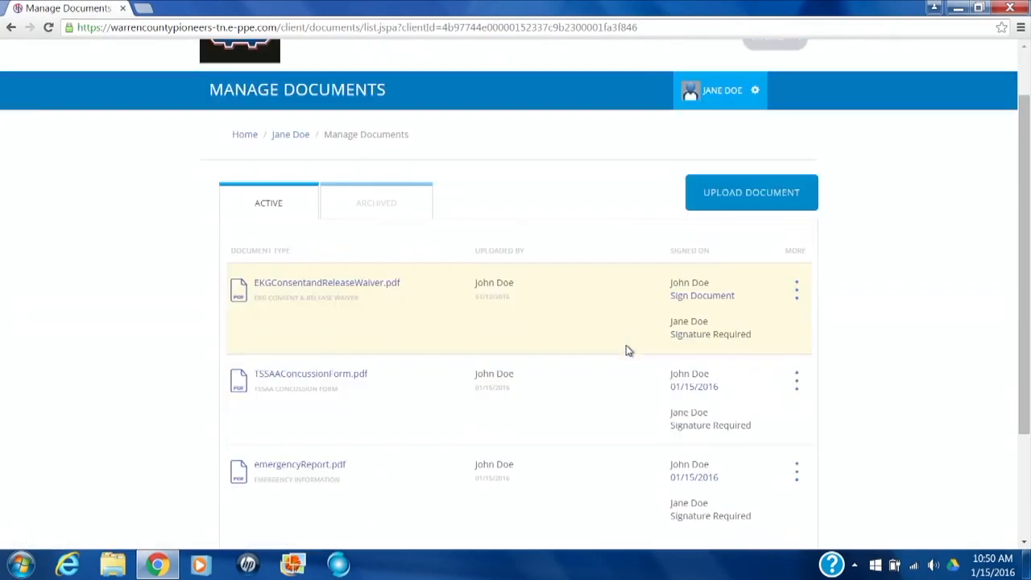
{"action": "scroll", "coordinate": [625, 348], "scroll_direction": "down", "scroll_amount": 1}
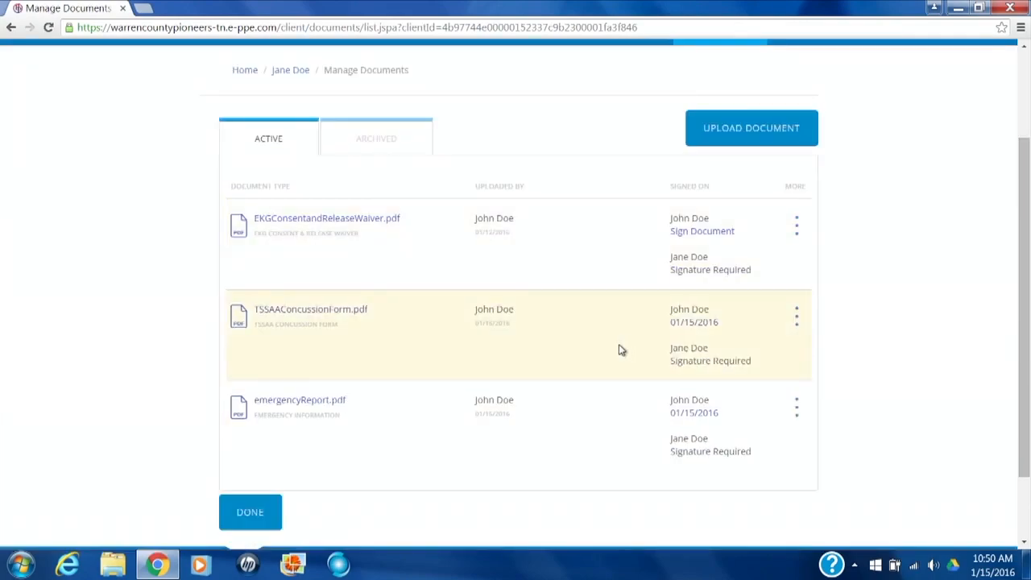